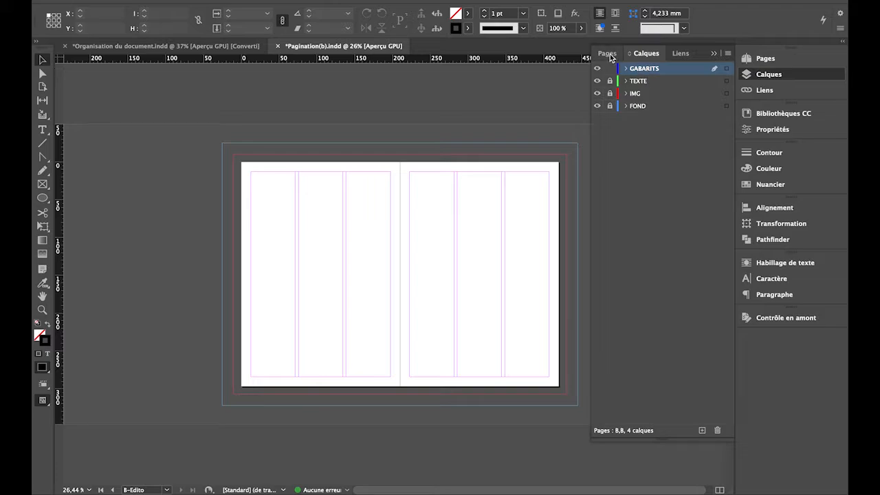
Draw a circle about 85 mm in diameter over the upper outer corner of the B-Edito master spread's first page
{"action": "left_click", "coordinate": [608, 53]}
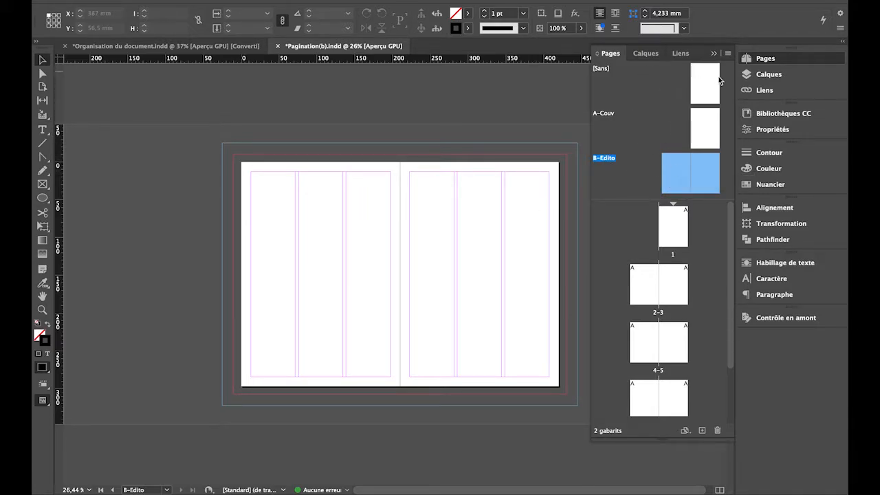
{"action": "left_click", "coordinate": [713, 53]}
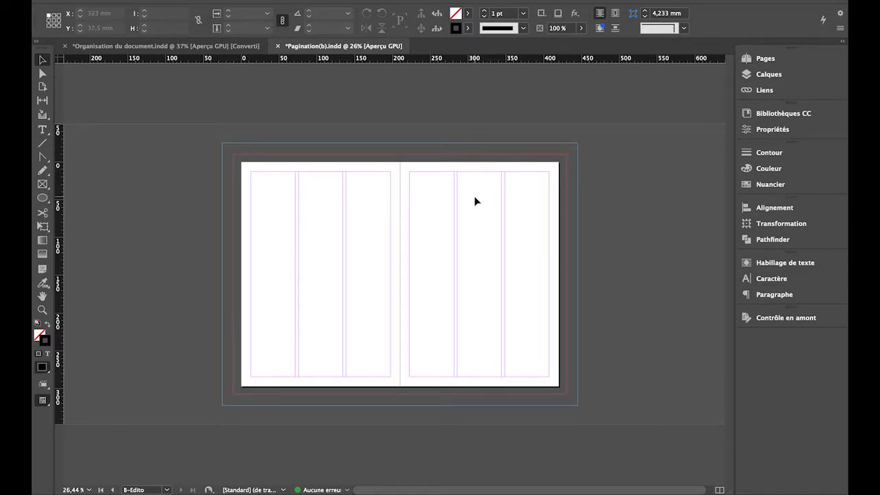
{"action": "scroll", "coordinate": [328, 202], "scroll_direction": "up", "scroll_amount": 3}
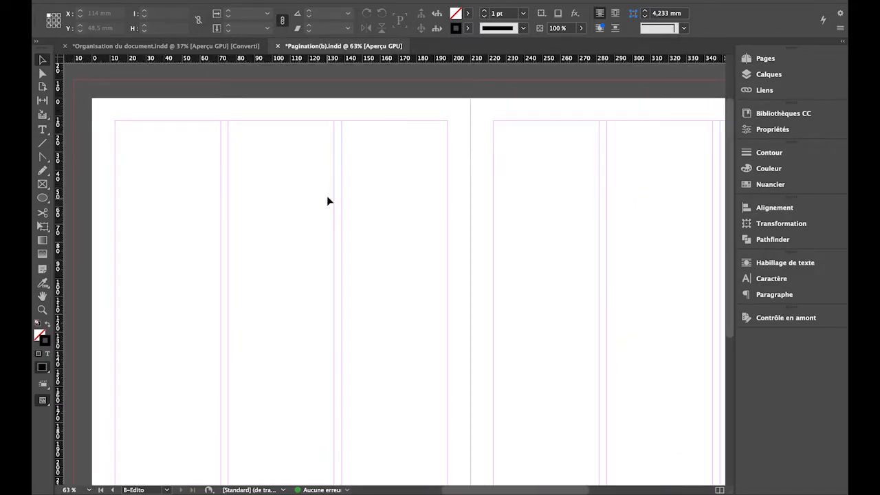
{"action": "scroll", "coordinate": [325, 195], "scroll_direction": "down", "scroll_amount": 5}
{"action": "scroll", "coordinate": [325, 194], "scroll_direction": "up", "scroll_amount": 5}
{"action": "scroll", "coordinate": [326, 194], "scroll_direction": "left", "scroll_amount": 3}
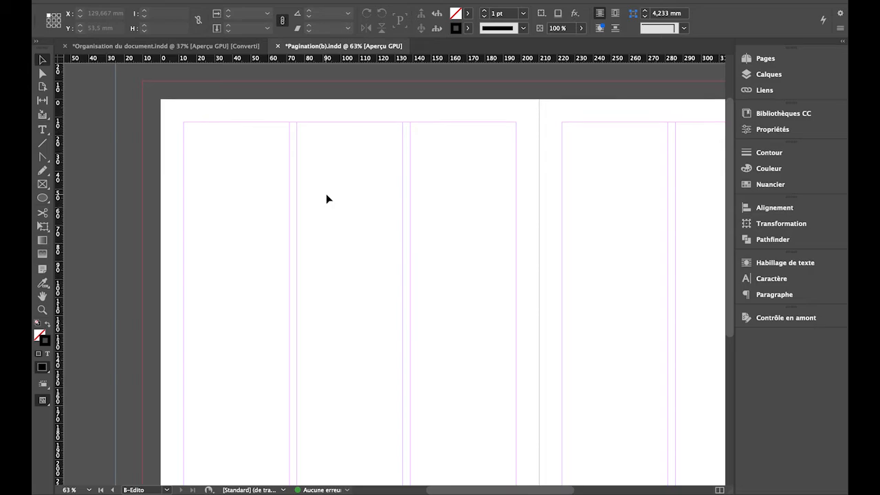
{"action": "scroll", "coordinate": [325, 198], "scroll_direction": "up", "scroll_amount": 1}
{"action": "scroll", "coordinate": [326, 199], "scroll_direction": "left", "scroll_amount": 1}
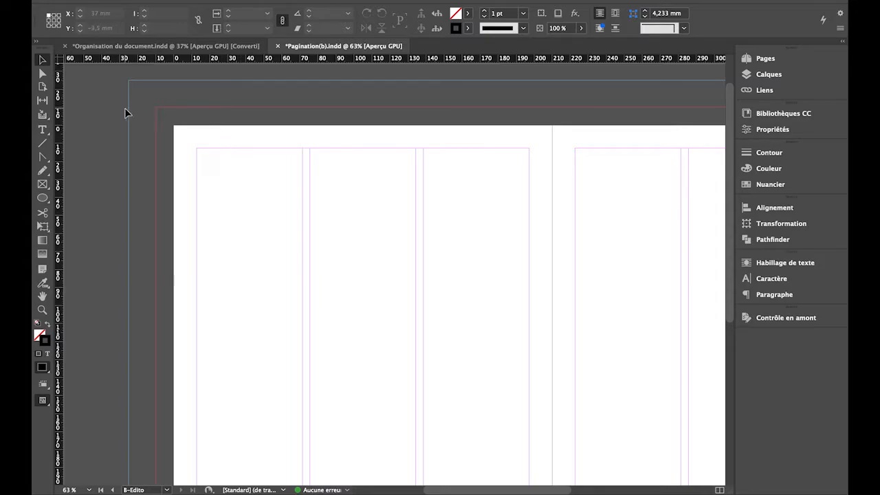
{"action": "left_click", "coordinate": [42, 198]}
{"action": "left_click_drag", "start_coordinate": [177, 116], "coordinate": [345, 274]}
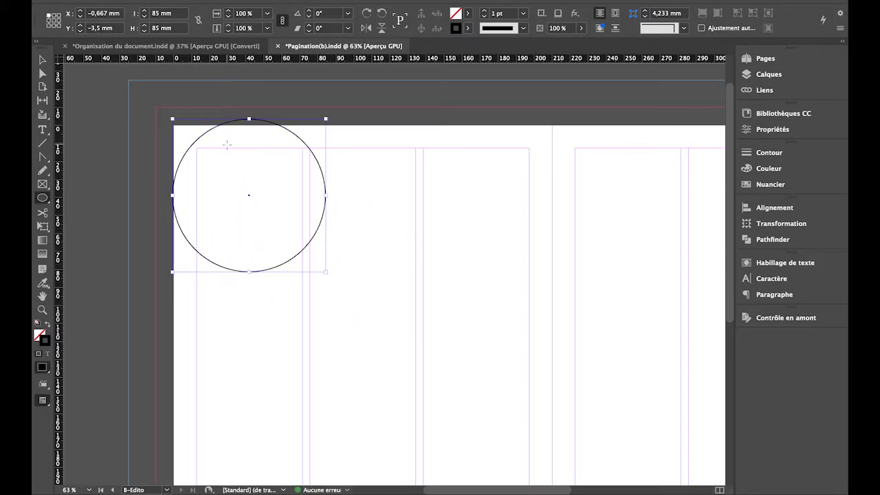
Turn the circle into a text frame and enter "EDITO" with "évènement" on the line below
{"action": "left_click", "coordinate": [43, 129]}
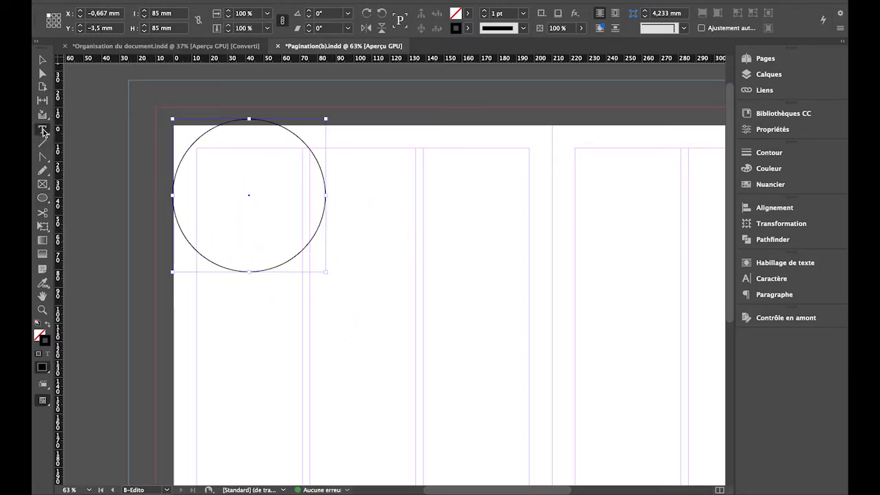
{"action": "left_click", "coordinate": [239, 156]}
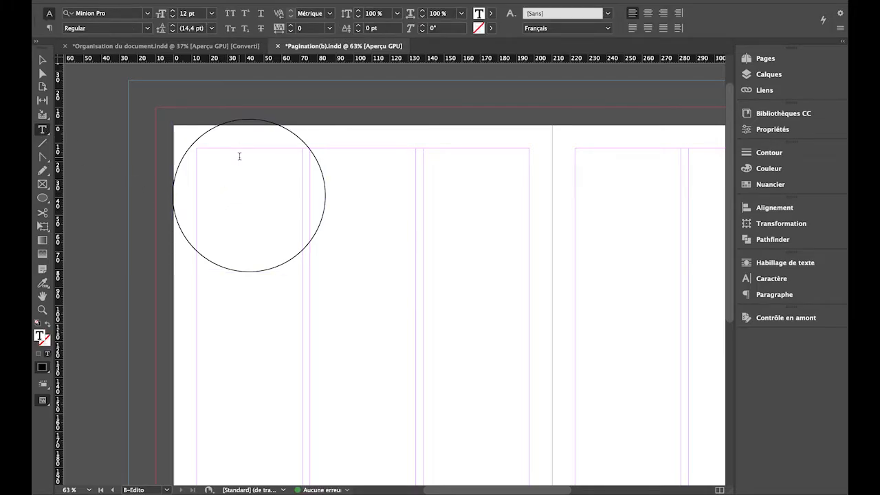
{"action": "type", "text": "EDITO"}
{"action": "key", "text": "Return"}
{"action": "type", "text": "évènement"}
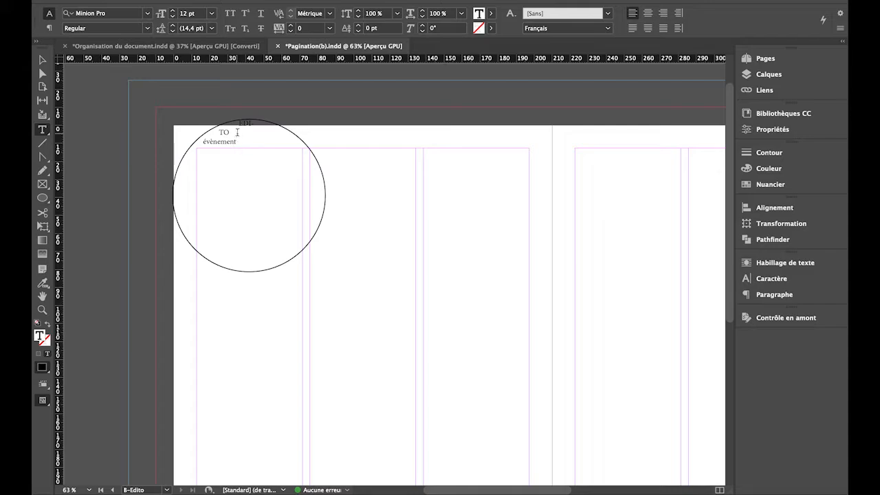
Format the word EDITO in the Brain Flower font at 36 pt
{"action": "left_click_drag", "start_coordinate": [233, 134], "coordinate": [207, 124]}
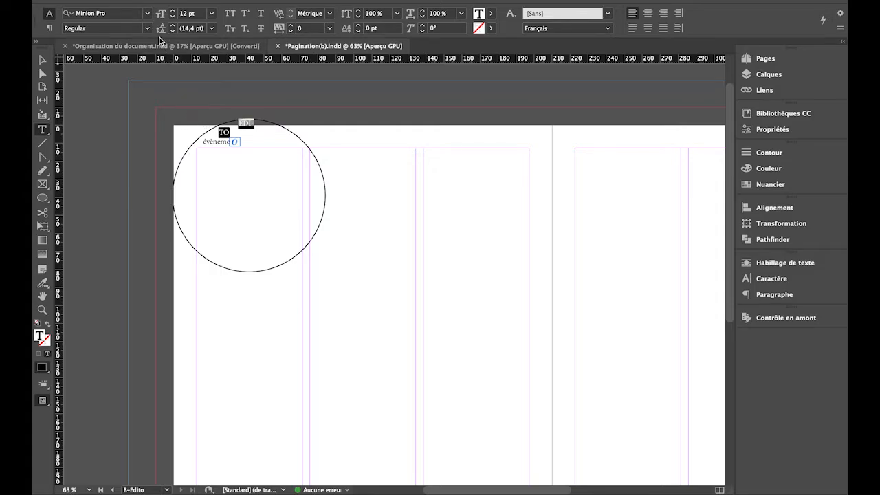
{"action": "left_click", "coordinate": [148, 13]}
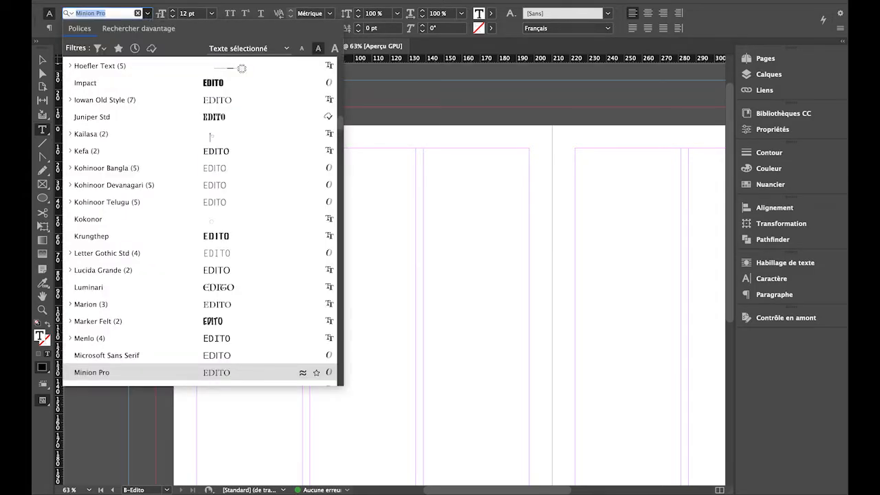
{"action": "type", "text": "brain"}
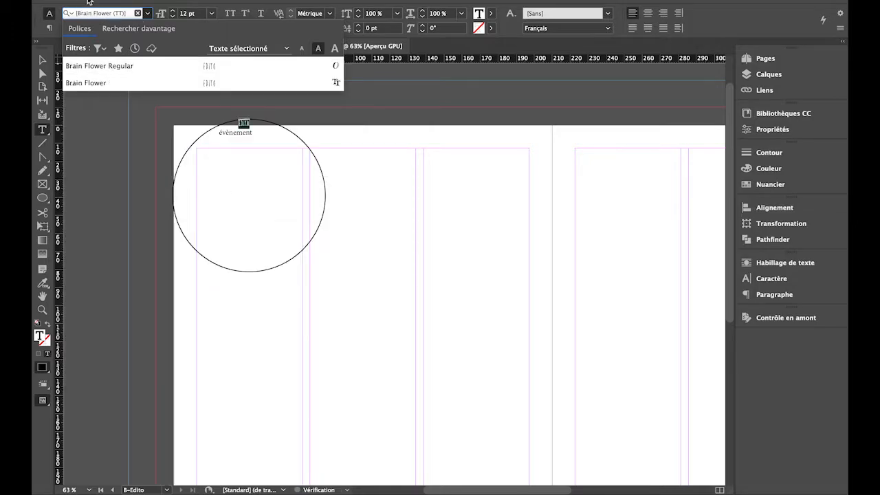
{"action": "left_click", "coordinate": [99, 83]}
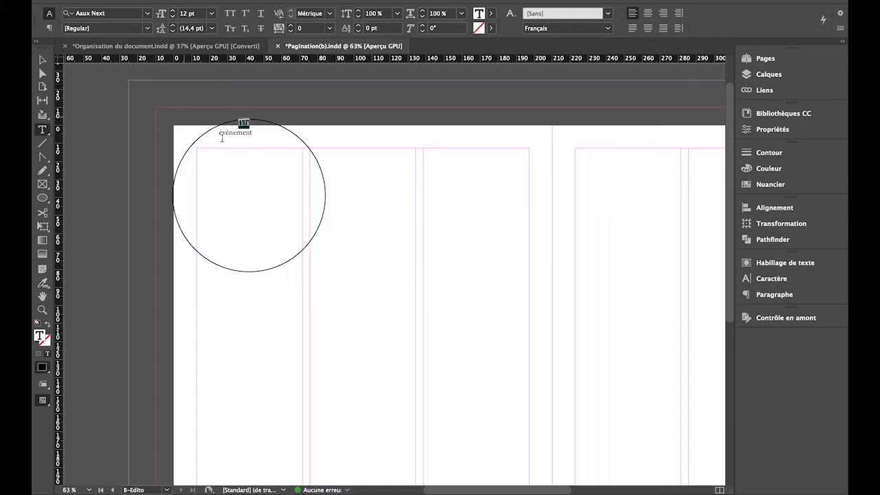
{"action": "left_click", "coordinate": [212, 13]}
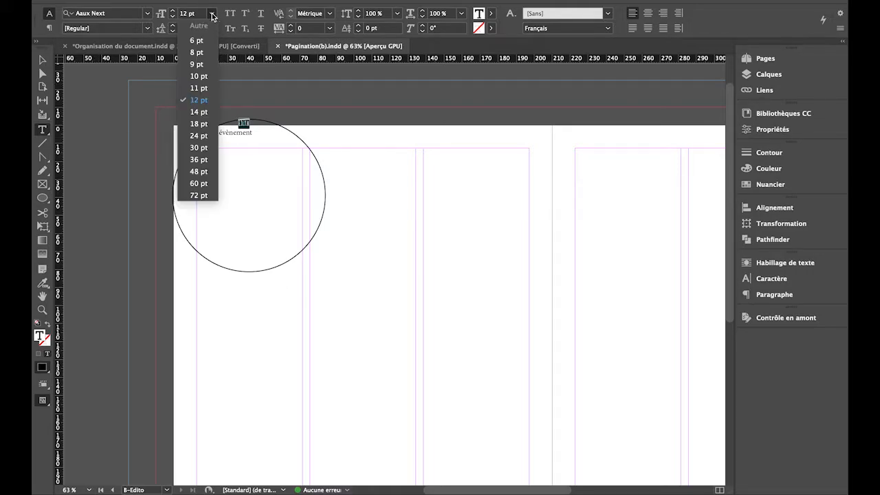
{"action": "left_click", "coordinate": [199, 158]}
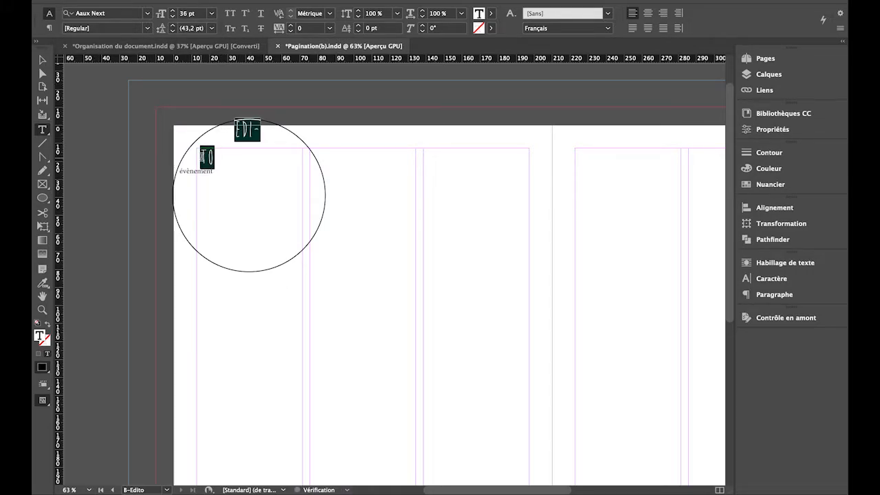
Format the word évènement in Futura Bold with a leading of 24 pt
{"action": "double_click", "coordinate": [194, 171]}
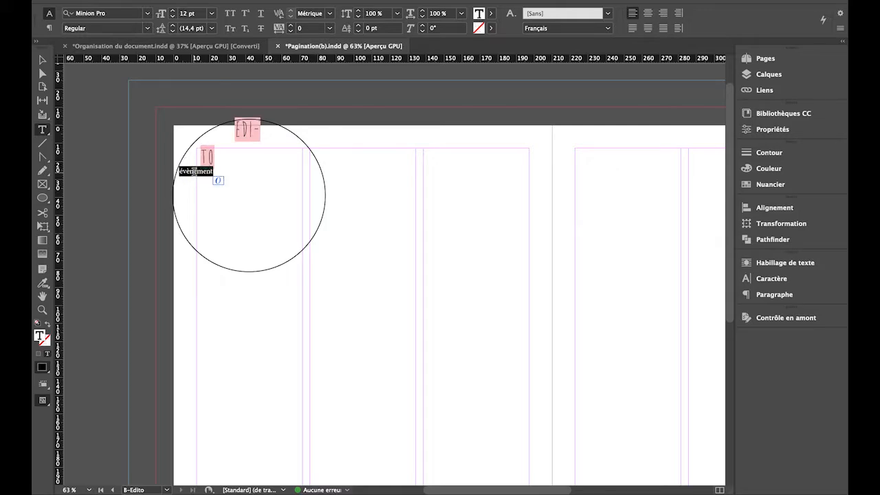
{"action": "left_click", "coordinate": [148, 14]}
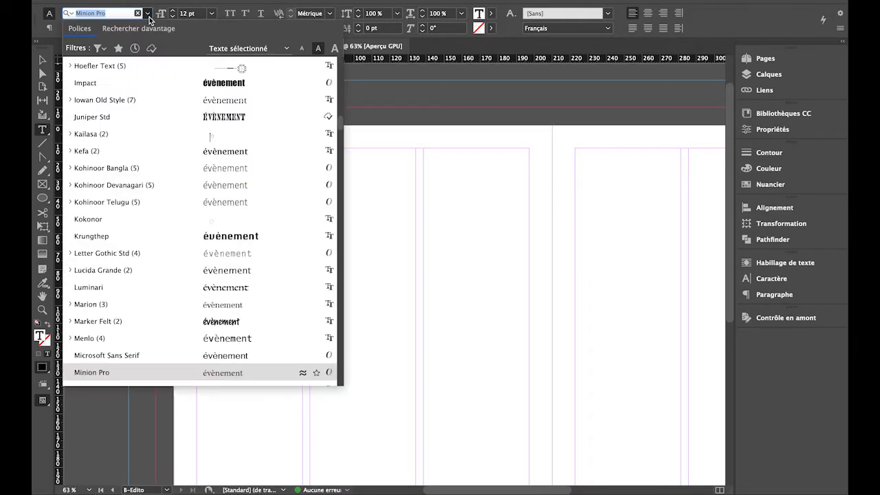
{"action": "type", "text": "futu"}
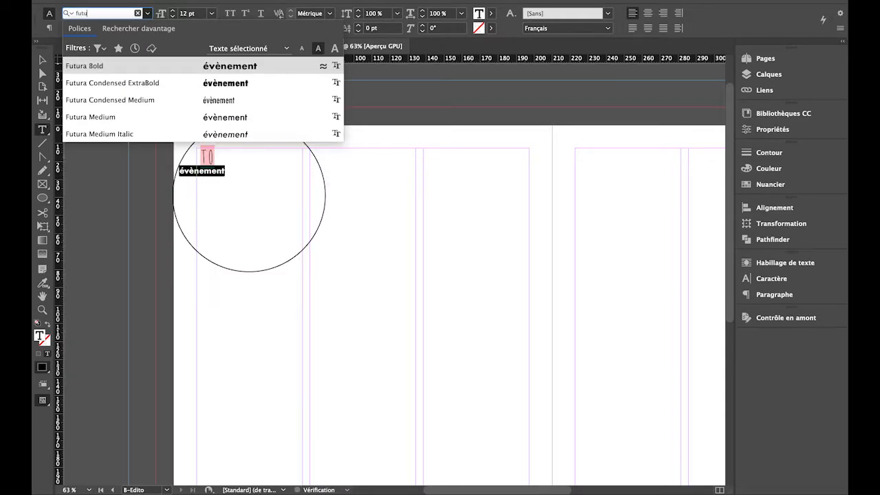
{"action": "left_click", "coordinate": [142, 66]}
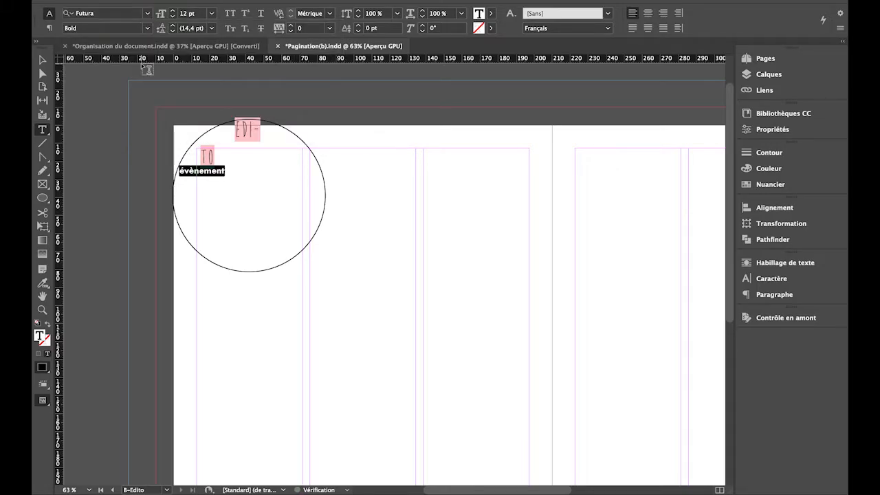
{"action": "left_click", "coordinate": [212, 33]}
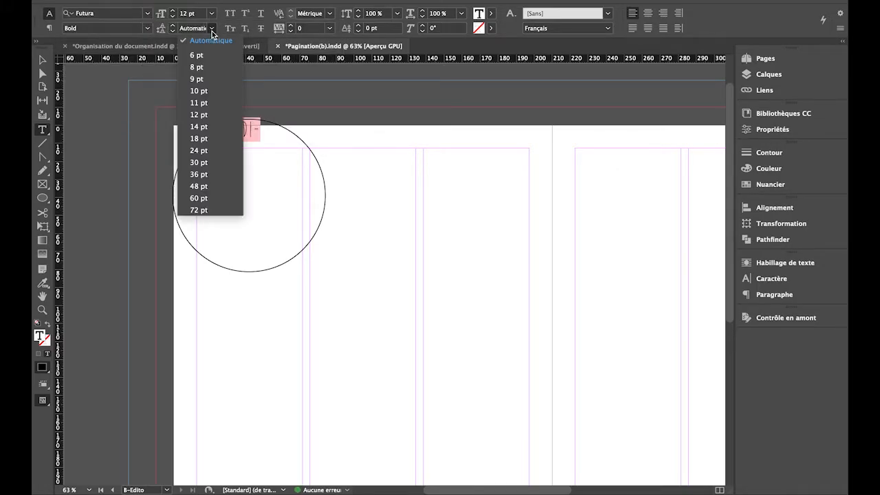
{"action": "left_click", "coordinate": [198, 150]}
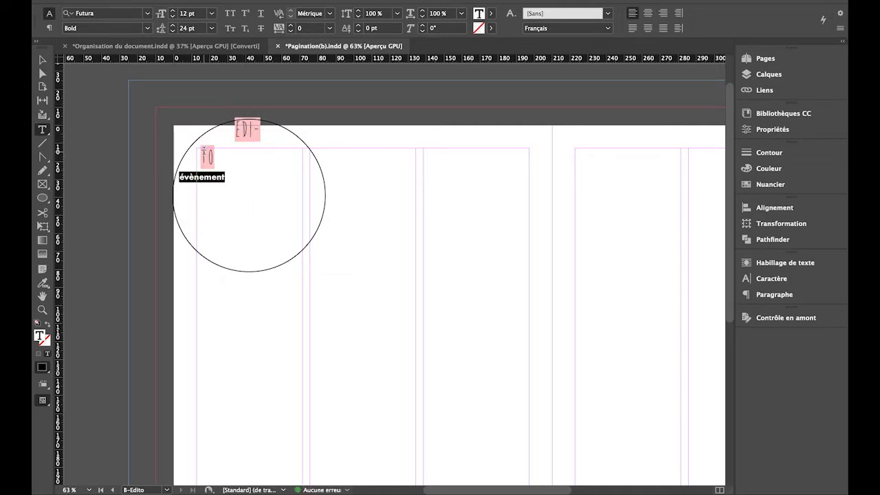
Give the circular text frame an inside margin of 5 mm in its text frame options
{"action": "left_click", "coordinate": [43, 61]}
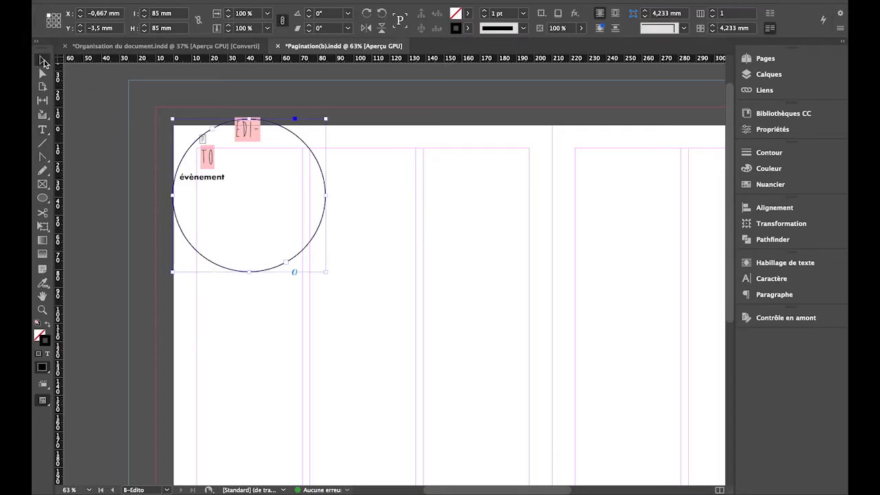
{"action": "right_click", "coordinate": [255, 207]}
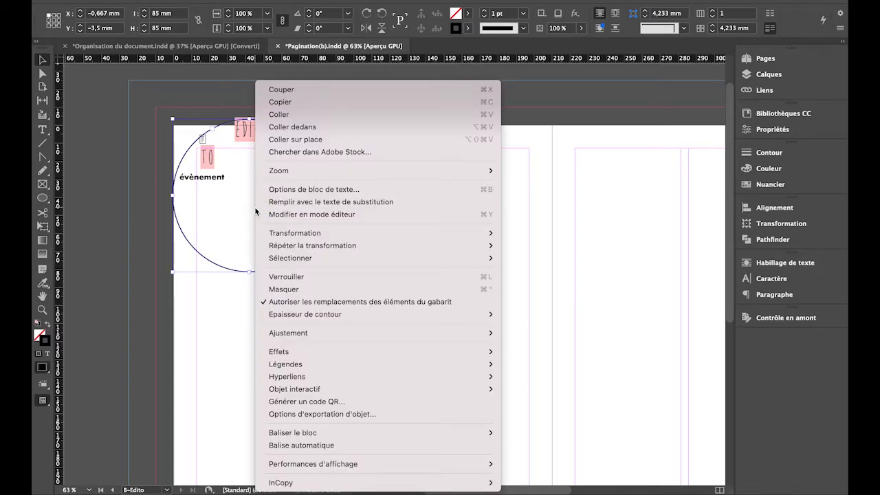
{"action": "mouse_move", "coordinate": [269, 237]}
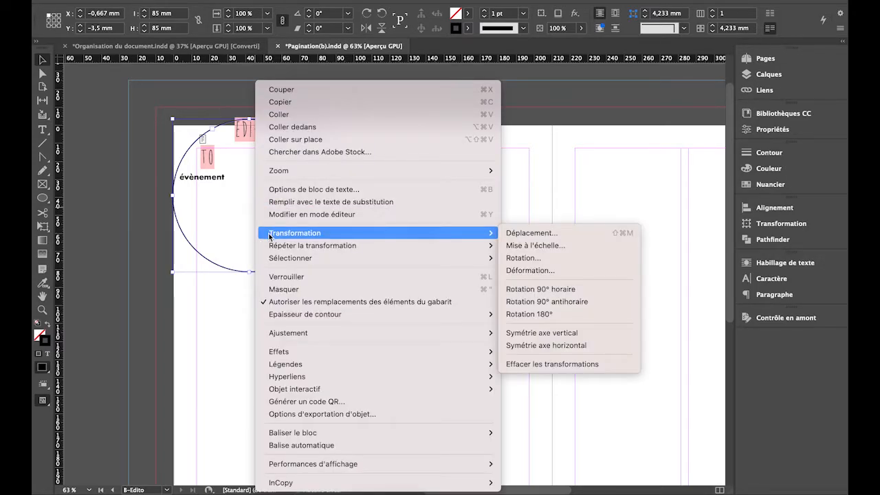
{"action": "left_click", "coordinate": [294, 188]}
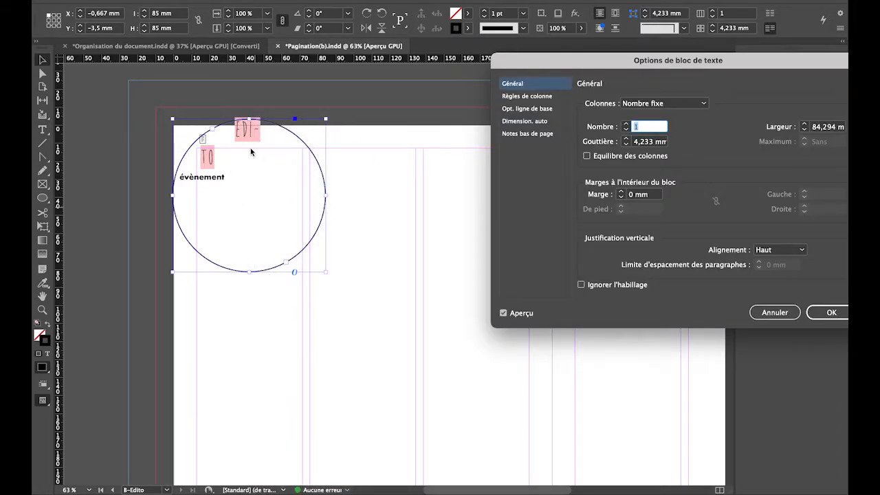
{"action": "left_click", "coordinate": [620, 191]}
{"action": "left_click", "coordinate": [620, 192]}
{"action": "left_click", "coordinate": [621, 191]}
{"action": "left_click", "coordinate": [621, 192]}
{"action": "left_click", "coordinate": [620, 192]}
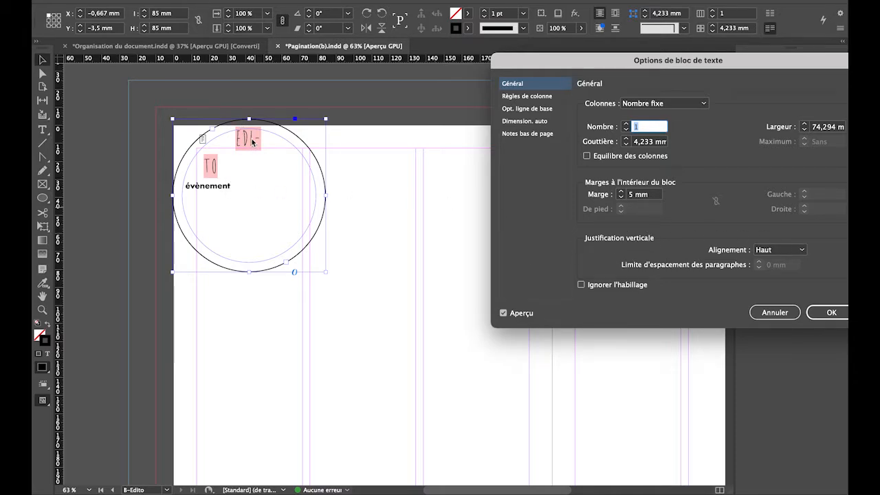
Center the circle's text vertically in the frame and set its paragraph alignment to centered
{"action": "left_click", "coordinate": [803, 251]}
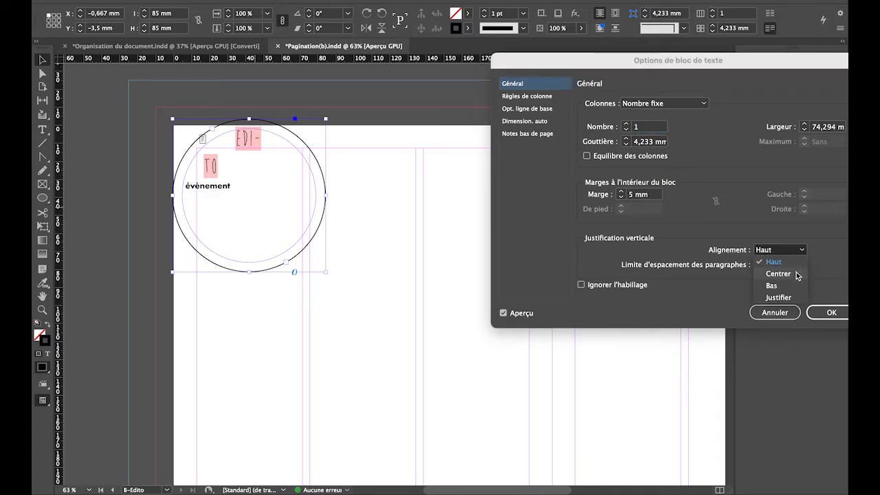
{"action": "left_click", "coordinate": [795, 274]}
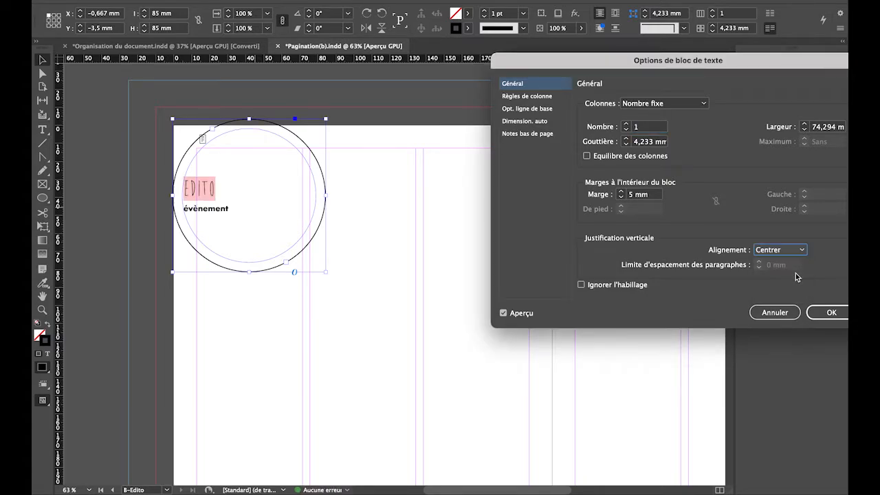
{"action": "left_click", "coordinate": [829, 312]}
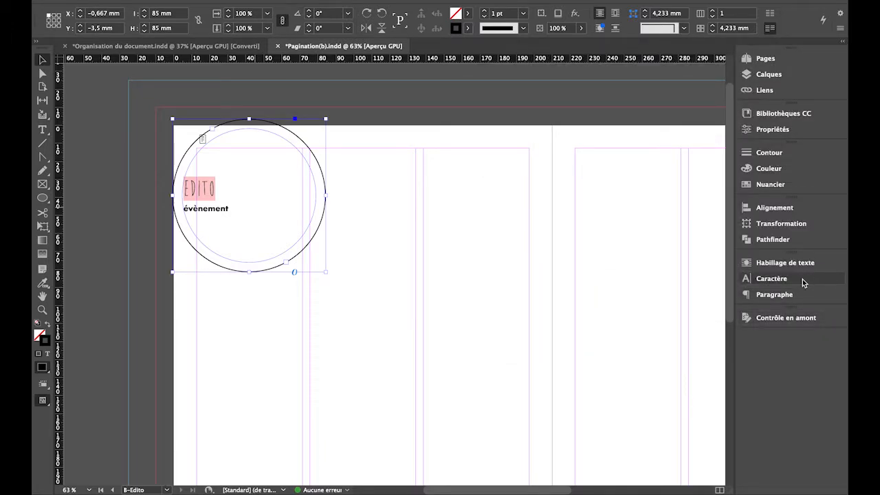
{"action": "left_click", "coordinate": [797, 299]}
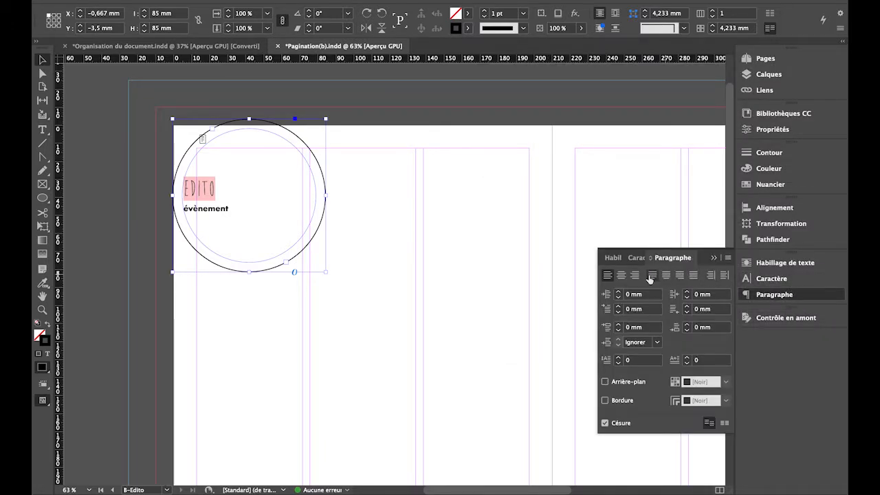
{"action": "left_click", "coordinate": [621, 275]}
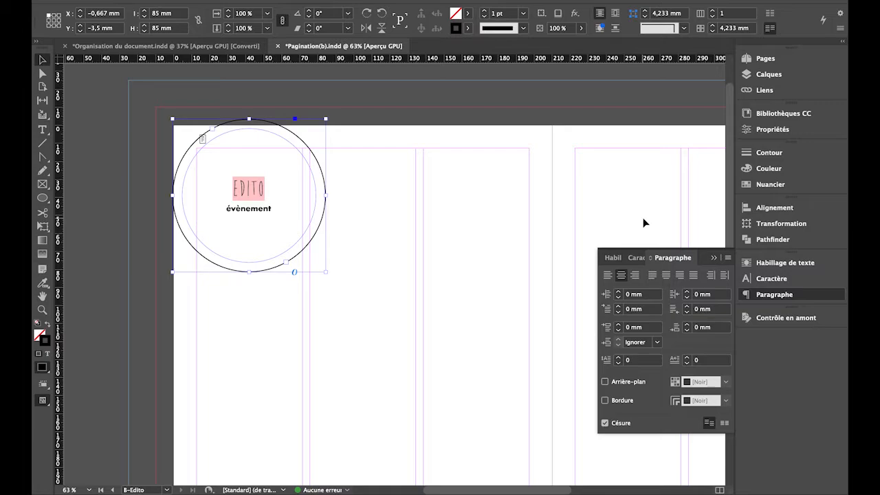
Resize the circular text frame to 60 mm wide and 60 mm high
{"action": "left_click", "coordinate": [767, 224]}
{"action": "left_click", "coordinate": [712, 221]}
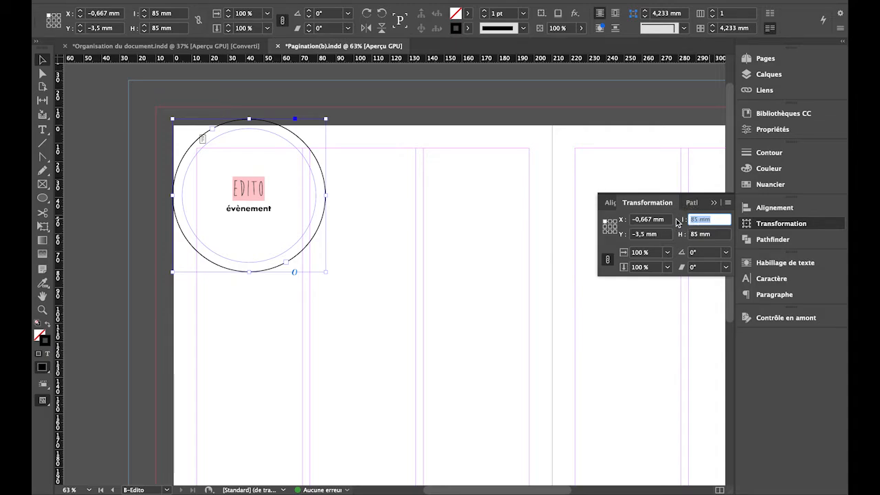
{"action": "type", "text": "60"}
{"action": "key", "text": "Tab"}
{"action": "type", "text": "60"}
{"action": "key", "text": "Return"}
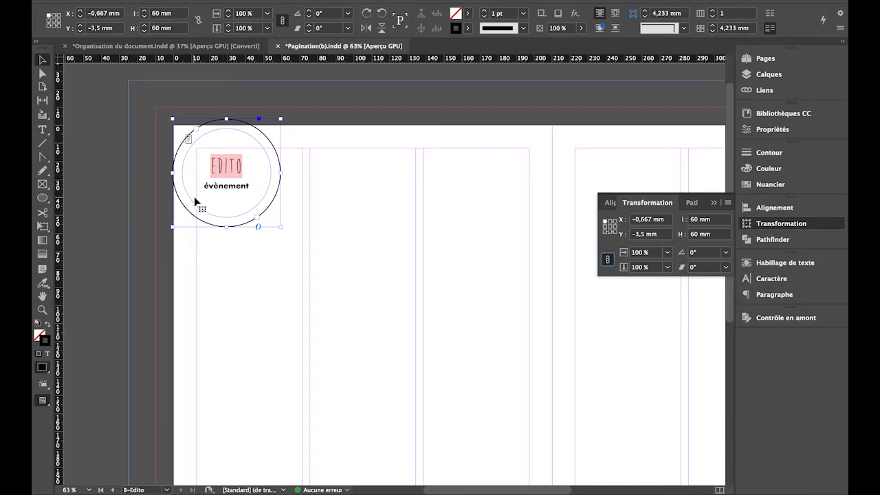
{"action": "double_click", "coordinate": [216, 186]}
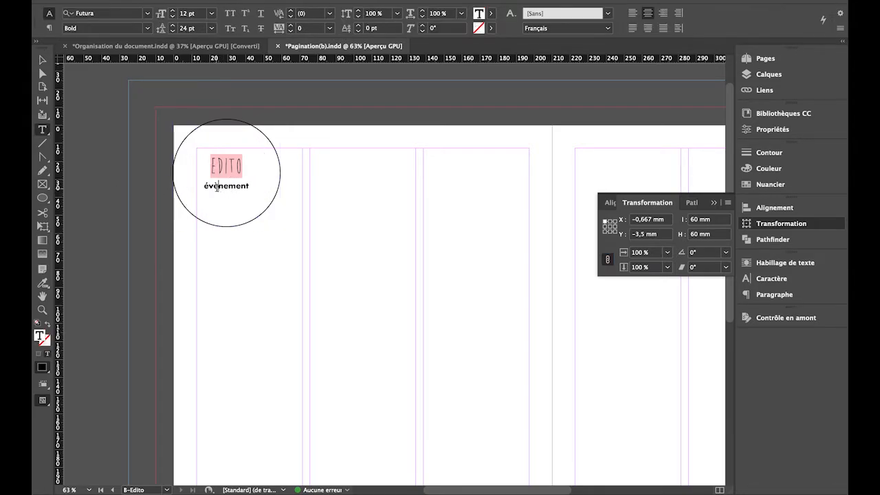
{"action": "double_click", "coordinate": [216, 186]}
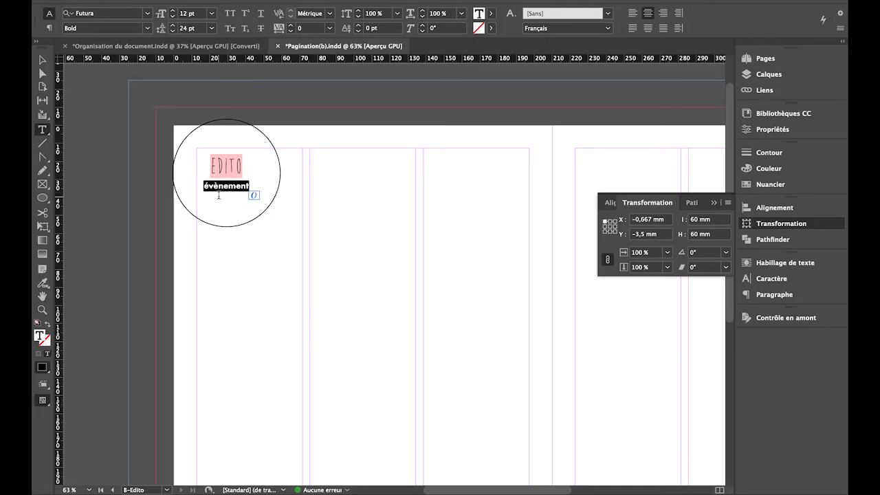
{"action": "left_click", "coordinate": [42, 60]}
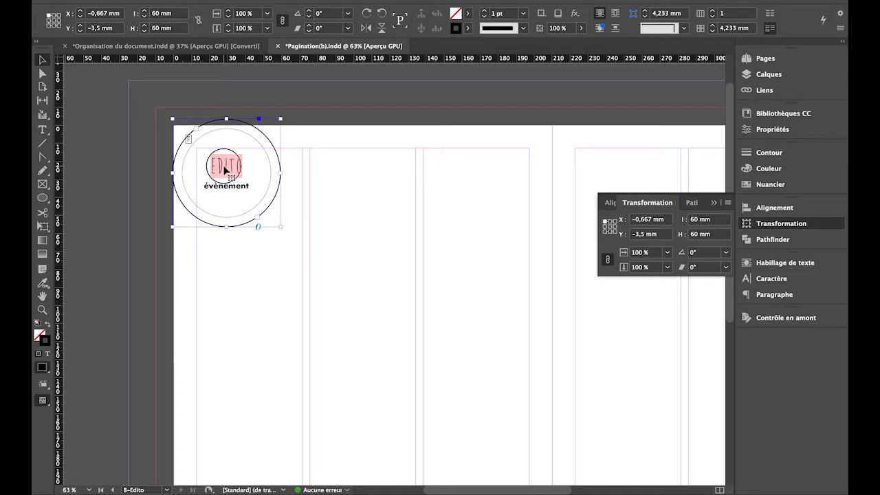
Increase the tracking of the word EDITO to 150 so it spans the width of évènement
{"action": "double_click", "coordinate": [225, 170]}
{"action": "double_click", "coordinate": [225, 170]}
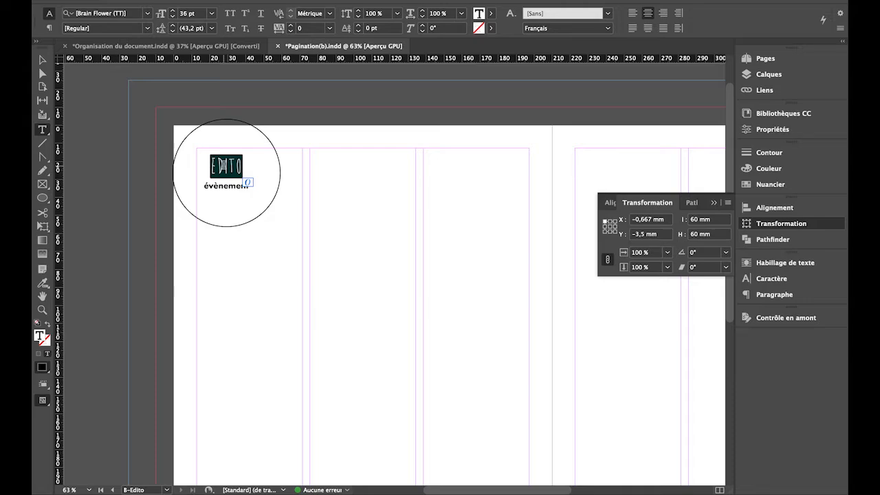
{"action": "left_click", "coordinate": [760, 280]}
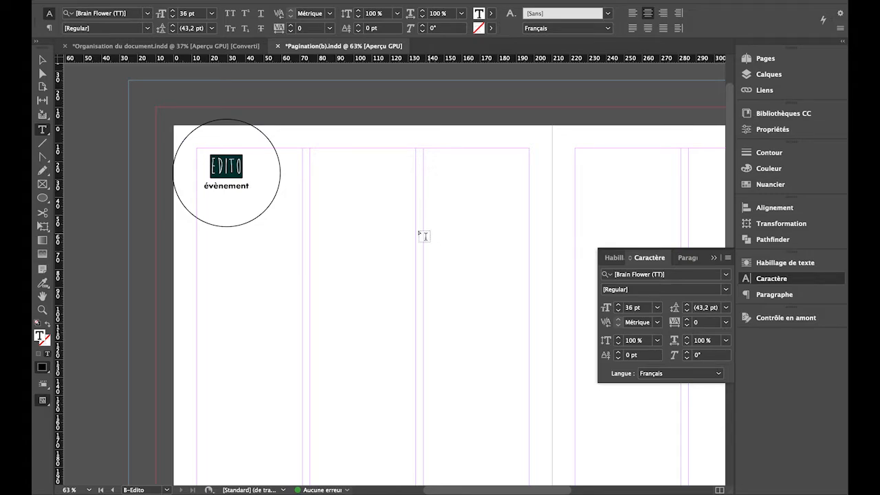
{"action": "double_click", "coordinate": [227, 187]}
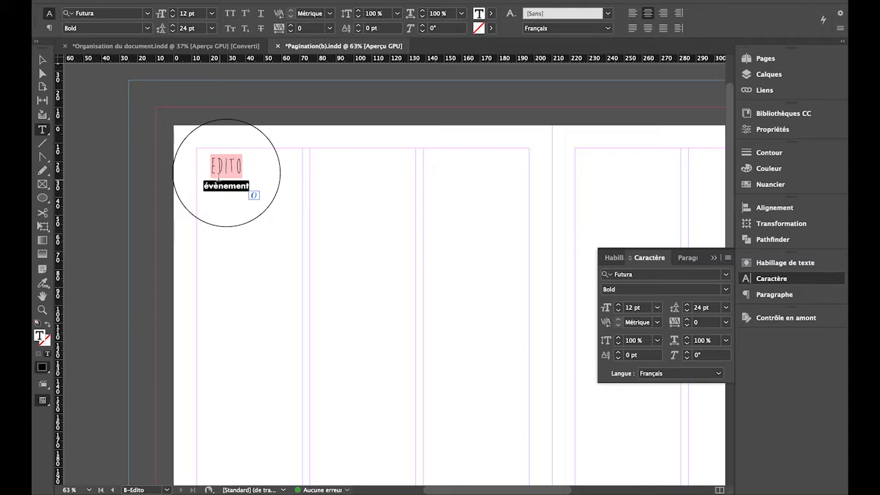
{"action": "left_click", "coordinate": [219, 168]}
{"action": "double_click", "coordinate": [220, 167]}
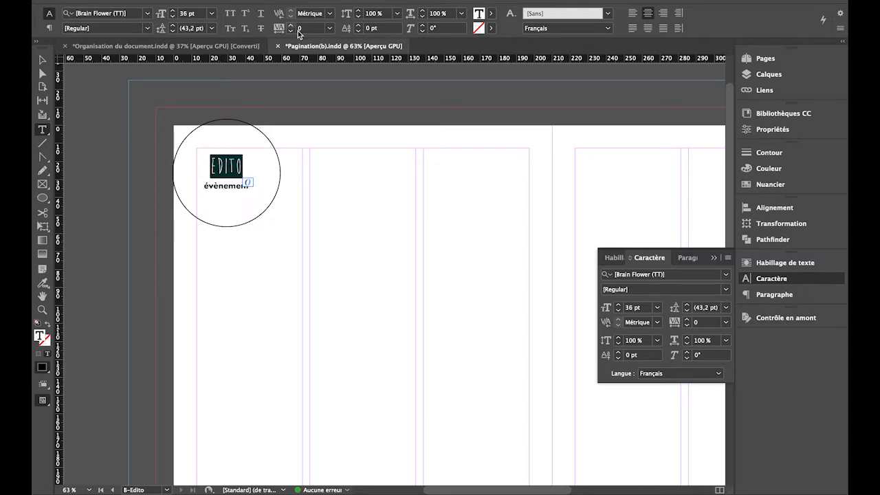
{"action": "left_click", "coordinate": [687, 319]}
{"action": "left_click", "coordinate": [690, 319]}
{"action": "left_click", "coordinate": [689, 320]}
{"action": "left_click", "coordinate": [689, 319]}
{"action": "left_click", "coordinate": [690, 320]}
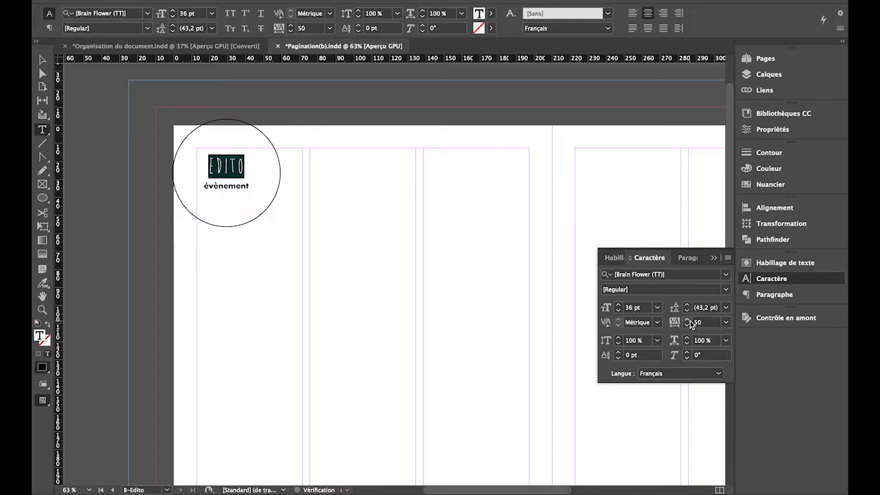
{"action": "left_click", "coordinate": [690, 320]}
{"action": "left_click", "coordinate": [690, 320]}
{"action": "left_click", "coordinate": [690, 319]}
{"action": "left_click", "coordinate": [689, 319]}
{"action": "left_click", "coordinate": [690, 320]}
{"action": "left_click", "coordinate": [690, 319]}
{"action": "left_click", "coordinate": [690, 319]}
{"action": "left_click", "coordinate": [690, 319]}
{"action": "left_click", "coordinate": [690, 319]}
{"action": "left_click", "coordinate": [690, 319]}
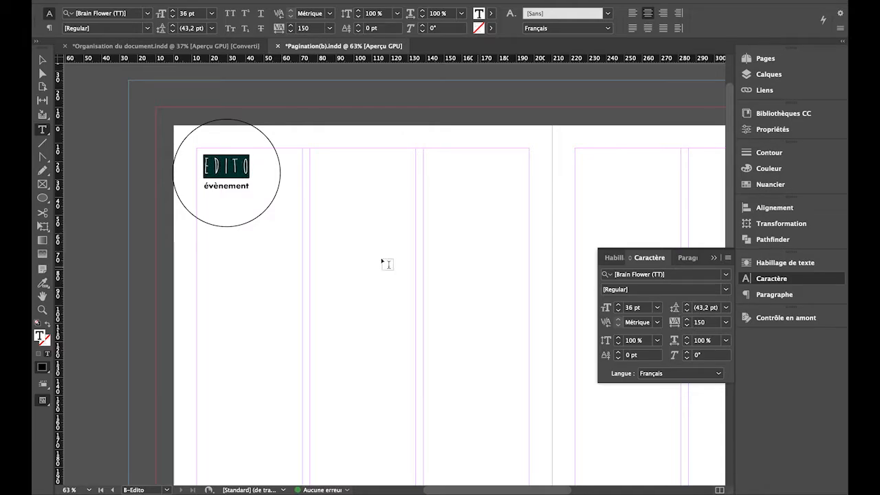
Set the circular text frame's stroke weight to 0 pt
{"action": "left_click", "coordinate": [258, 188]}
{"action": "key", "text": "Escape"}
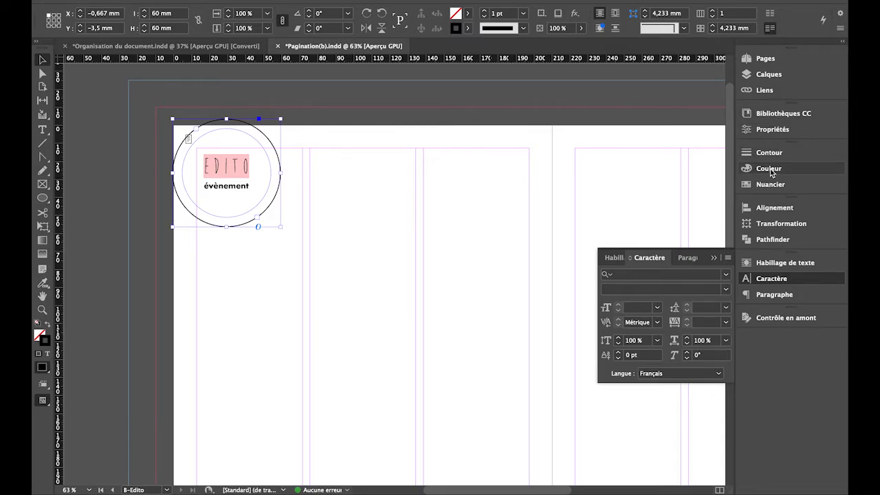
{"action": "left_click", "coordinate": [765, 152]}
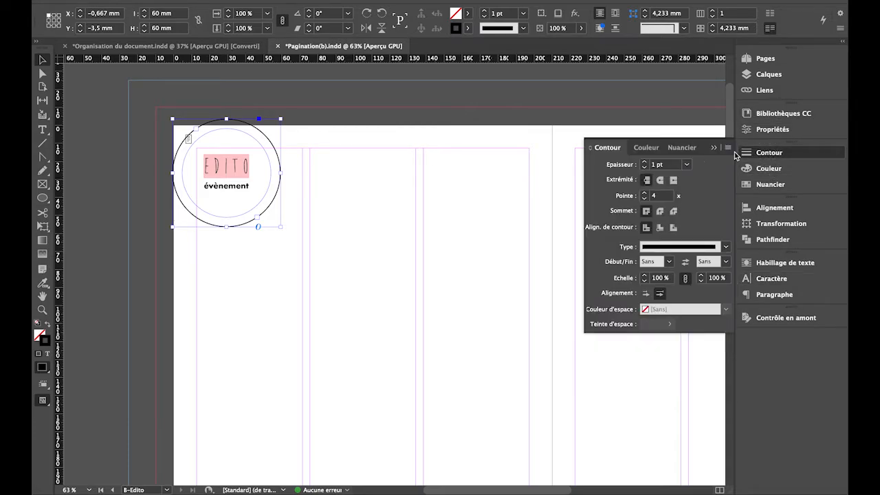
{"action": "left_click", "coordinate": [686, 166]}
{"action": "left_click", "coordinate": [674, 180]}
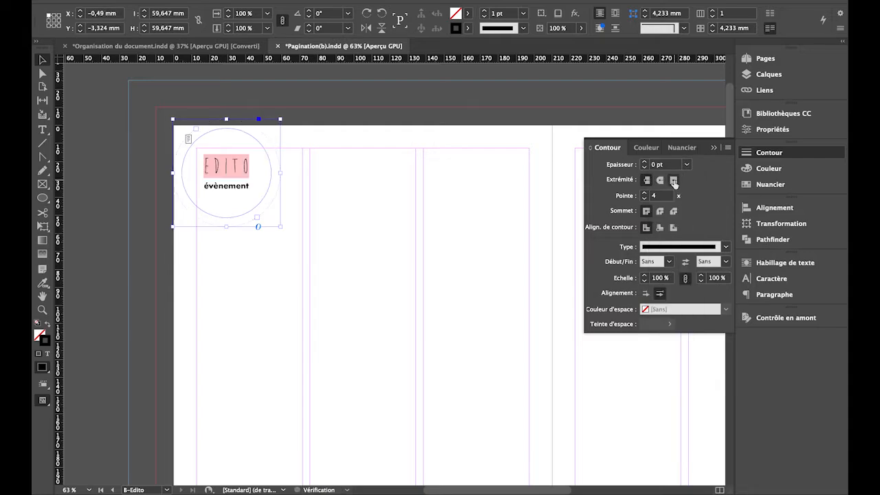
Fill the circular text frame with red, using C 0, M 100, J 100, N 0
{"action": "left_click", "coordinate": [749, 169]}
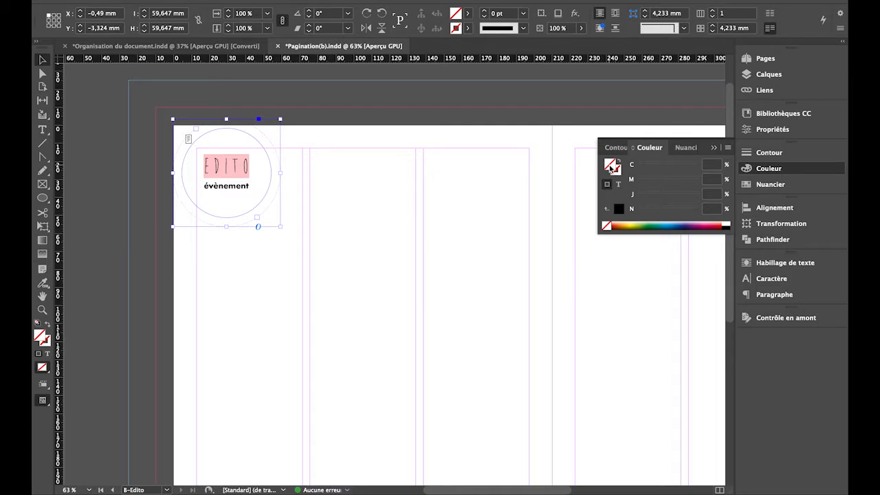
{"action": "left_click", "coordinate": [716, 221]}
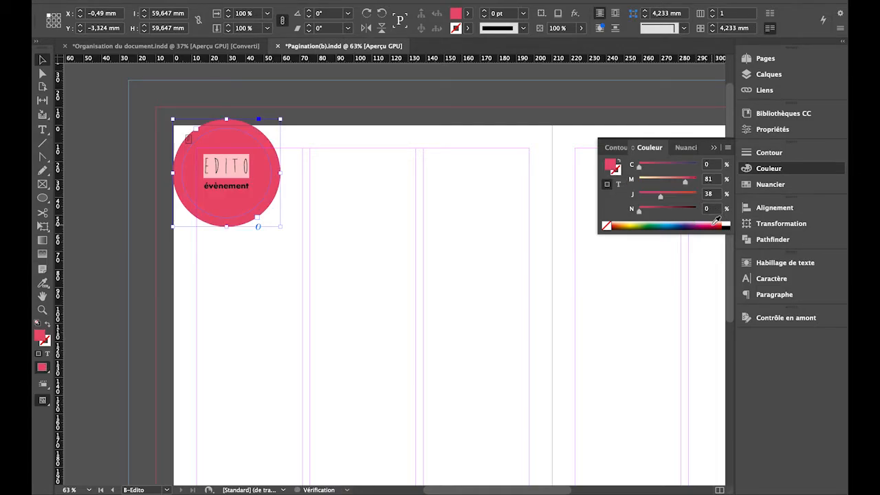
{"action": "left_click_drag", "start_coordinate": [684, 181], "coordinate": [702, 182]}
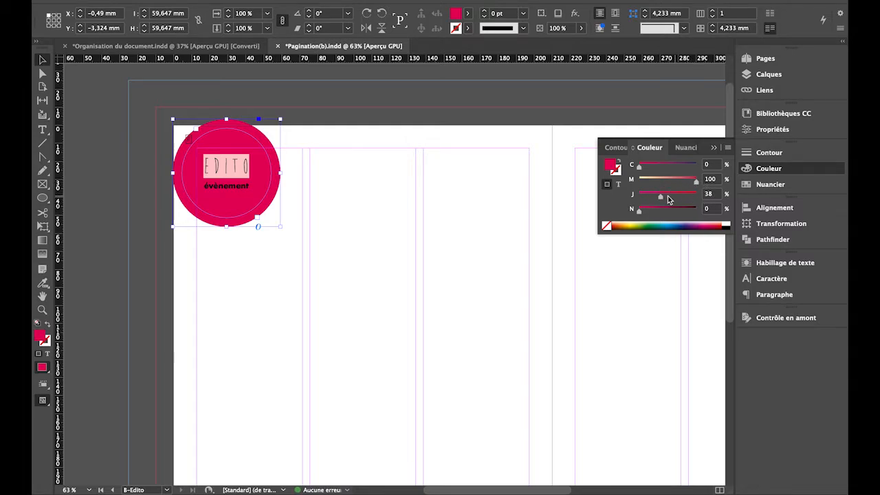
{"action": "left_click_drag", "start_coordinate": [658, 196], "coordinate": [702, 201]}
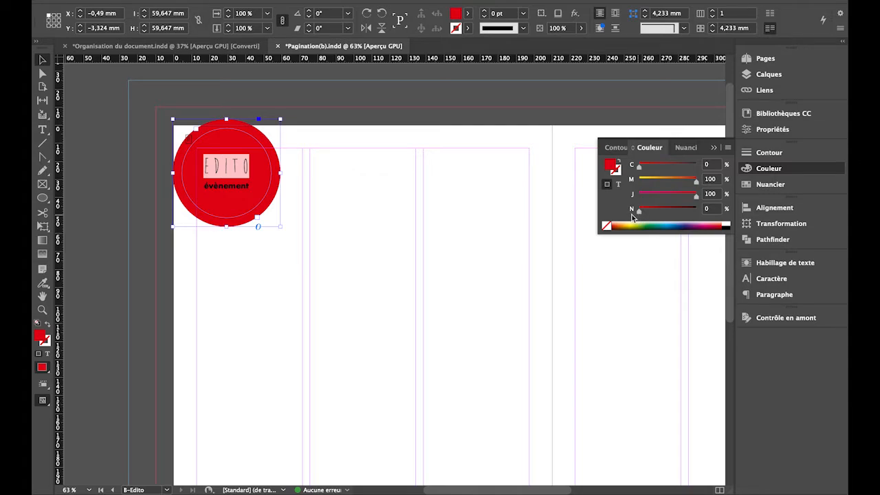
{"action": "left_click", "coordinate": [350, 207]}
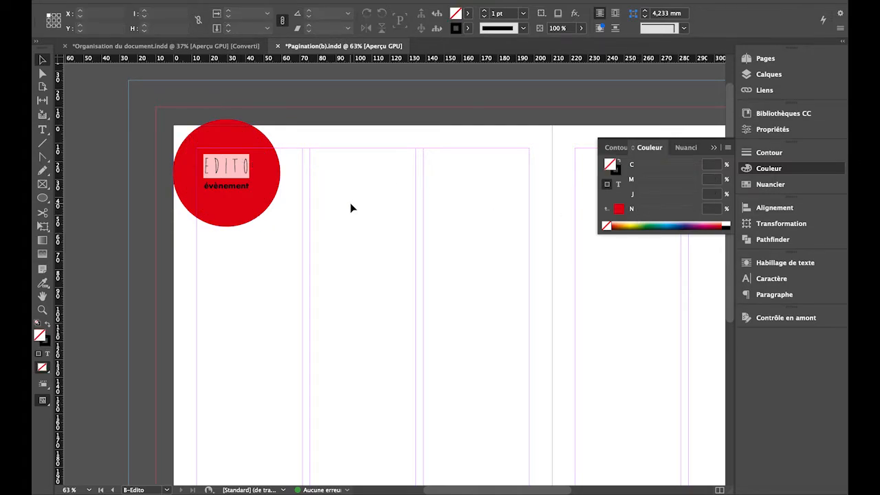
Colour both EDITO and évènement white with a 0% tint, and check the result in preview mode
{"action": "double_click", "coordinate": [215, 167]}
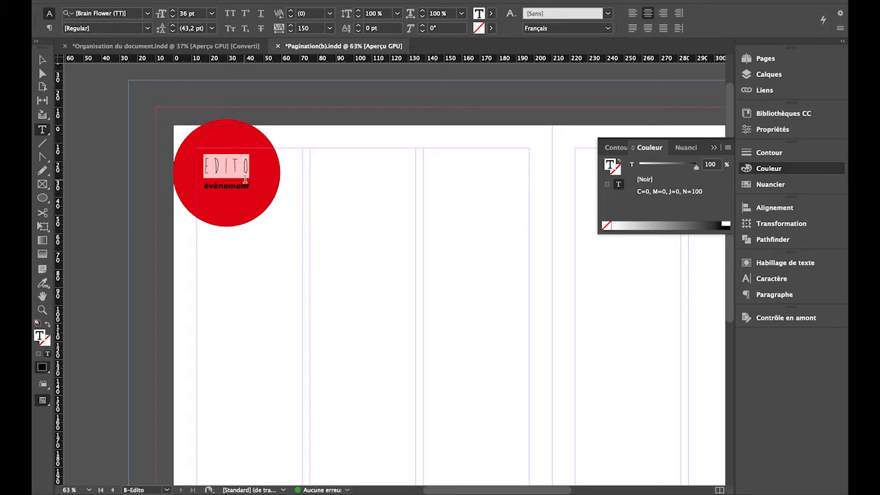
{"action": "left_click_drag", "start_coordinate": [250, 186], "coordinate": [191, 164]}
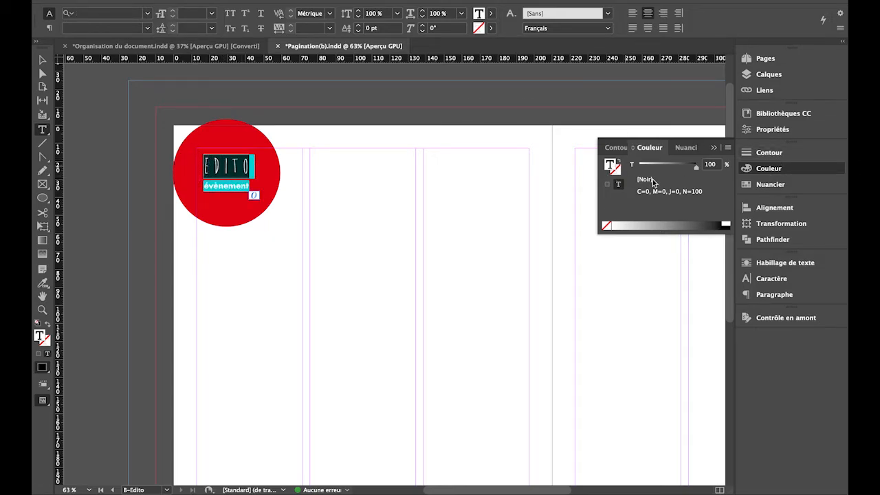
{"action": "left_click", "coordinate": [725, 225]}
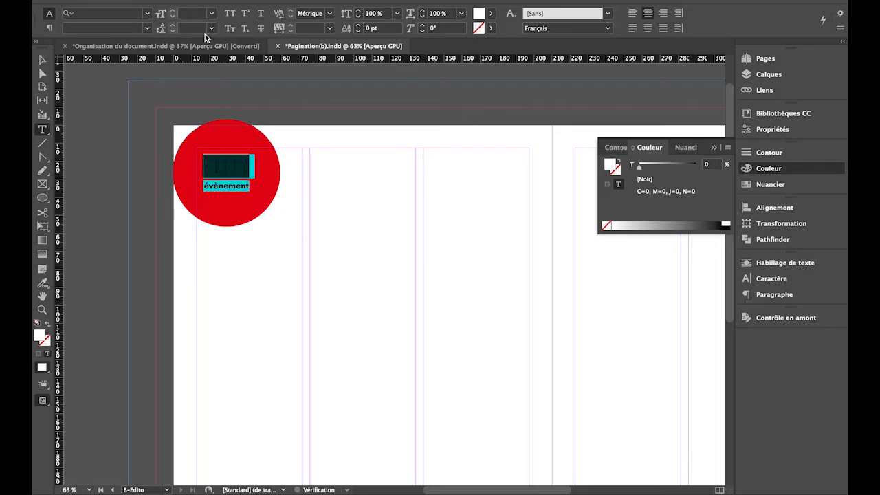
{"action": "left_click", "coordinate": [42, 59]}
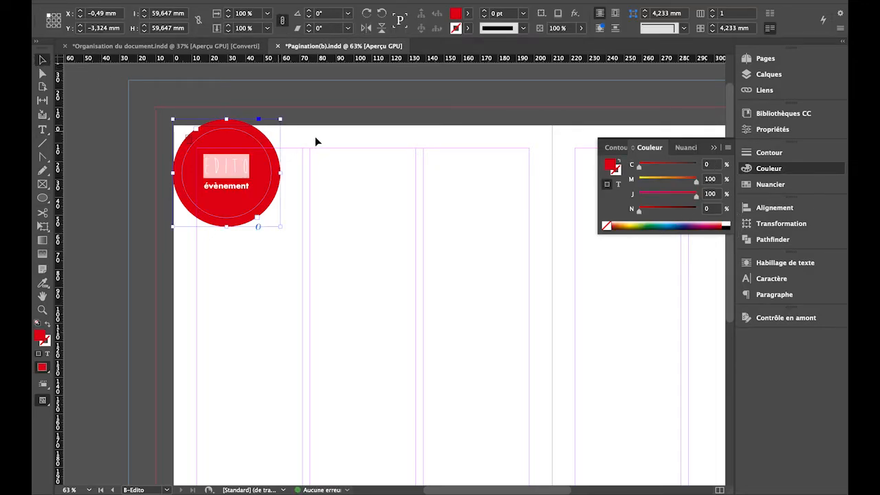
{"action": "left_click", "coordinate": [336, 103]}
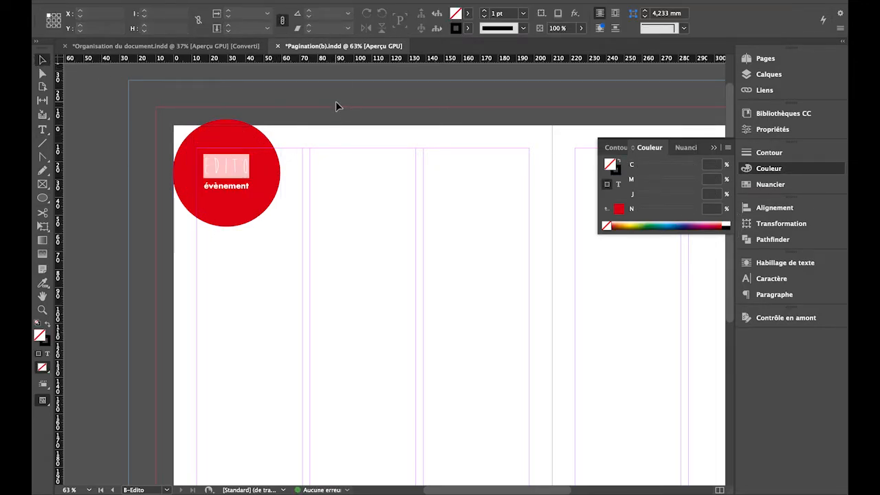
{"action": "key", "text": "w"}
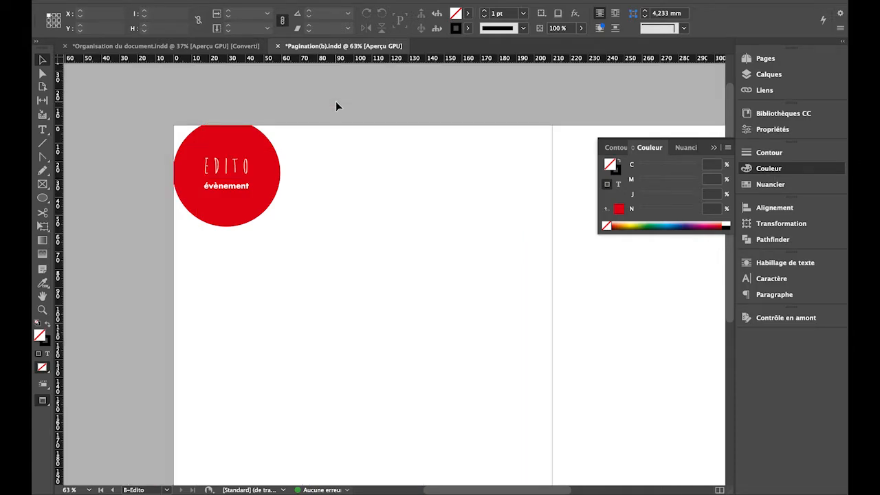
{"action": "key", "text": "w"}
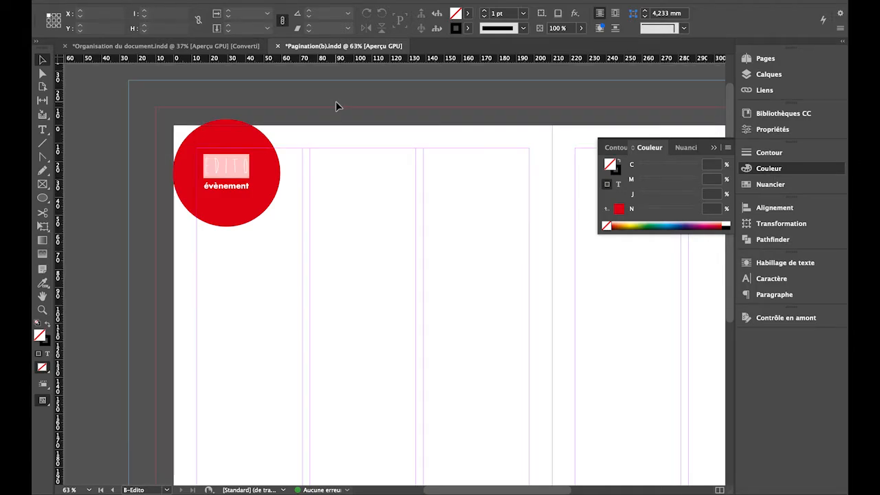
Move the red circle off the page's top-left corner to about X -5.49 mm, Y -15.82 mm, and preview the page
{"action": "left_click", "coordinate": [236, 142]}
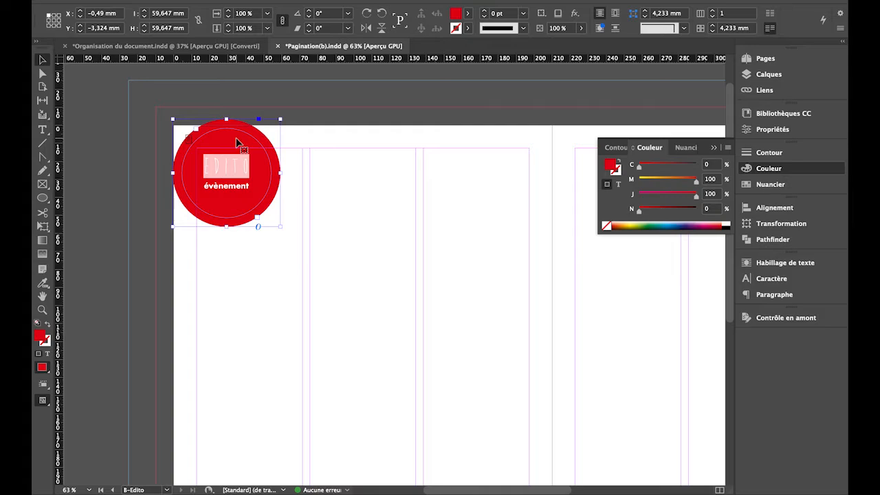
{"action": "key", "text": "Up"}
{"action": "key", "text": "Up"}
{"action": "key", "text": "Up"}
{"action": "key", "text": "Up"}
{"action": "key", "text": "Up"}
{"action": "key", "text": "Up"}
{"action": "key", "text": "Up"}
{"action": "key", "text": "Up"}
{"action": "key", "text": "Up"}
{"action": "key", "text": "Up"}
{"action": "key", "text": "Up"}
{"action": "key", "text": "Up"}
{"action": "key", "text": "Up"}
{"action": "key", "text": "Up"}
{"action": "key", "text": "Up"}
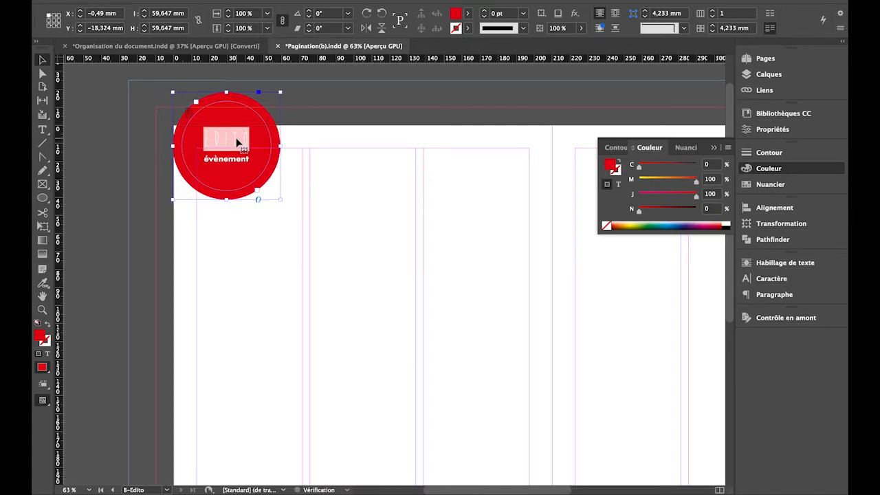
{"action": "key", "text": "shift+Down"}
{"action": "key", "text": "shift+Left"}
{"action": "key", "text": "shift+Left"}
{"action": "key", "text": "shift+Left"}
{"action": "key", "text": "shift+Left"}
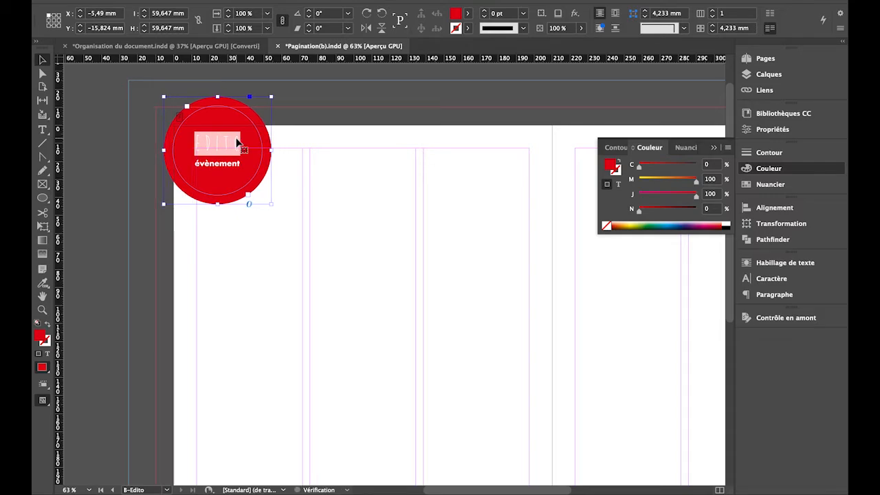
{"action": "key", "text": "shift+Right"}
{"action": "key", "text": "shift+Right"}
{"action": "left_click", "coordinate": [292, 104]}
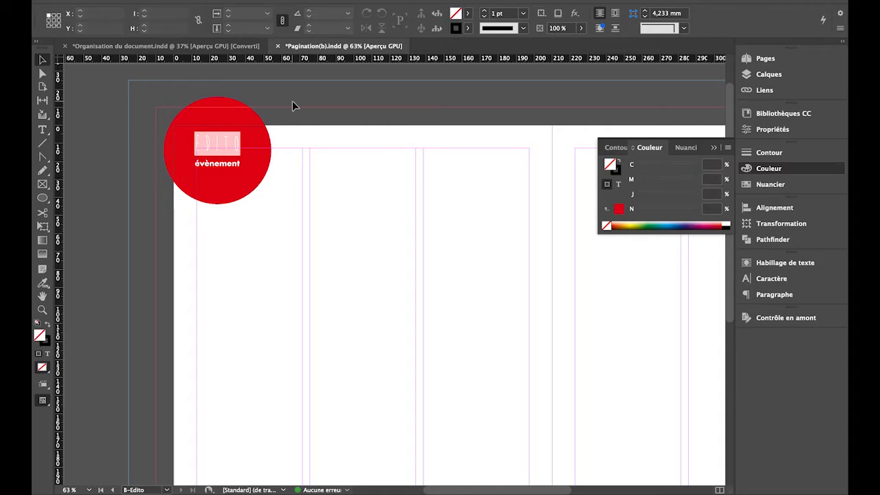
{"action": "key", "text": "w"}
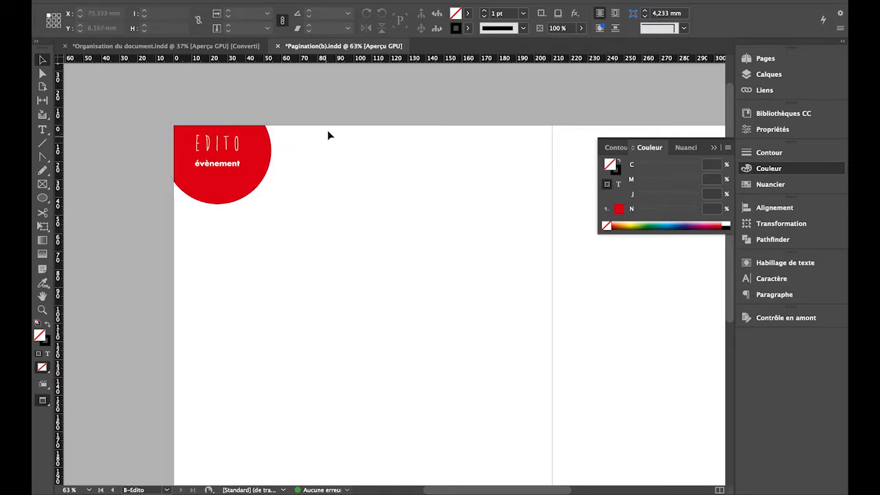
Show the guides again and add a text frame reading MSI Mag near the top of the right-hand page
{"action": "scroll", "coordinate": [328, 127], "scroll_direction": "right", "scroll_amount": 5}
{"action": "scroll", "coordinate": [327, 127], "scroll_direction": "down", "scroll_amount": 3}
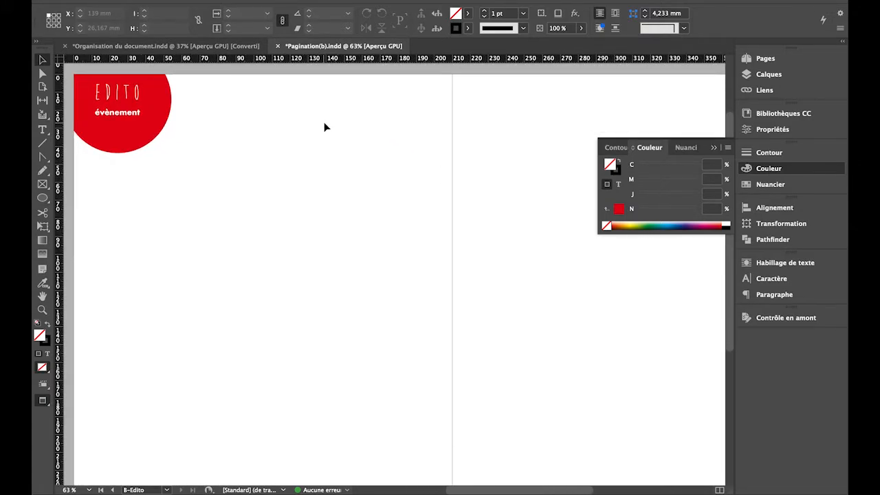
{"action": "scroll", "coordinate": [326, 126], "scroll_direction": "right", "scroll_amount": 3}
{"action": "scroll", "coordinate": [325, 126], "scroll_direction": "up", "scroll_amount": 2}
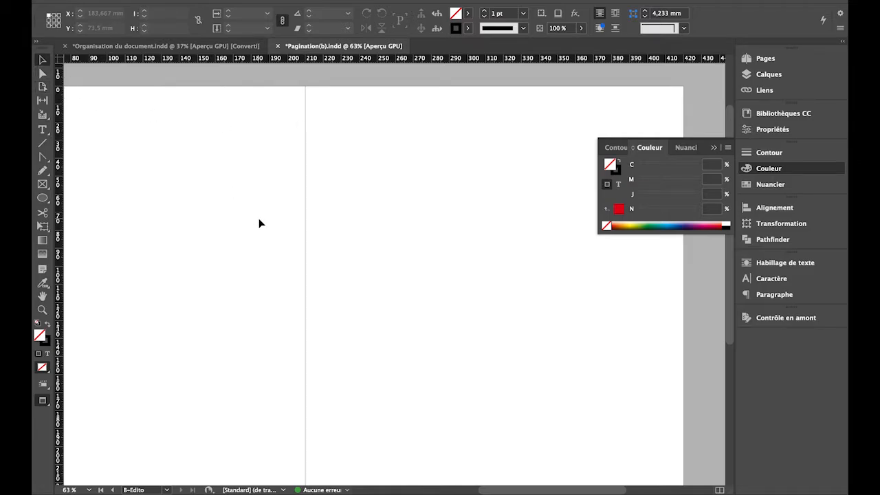
{"action": "key", "text": "w"}
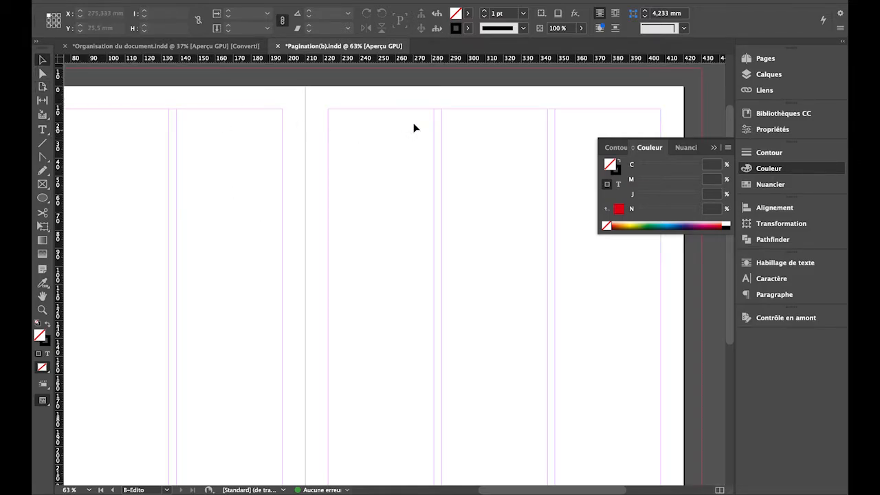
{"action": "left_click", "coordinate": [42, 132]}
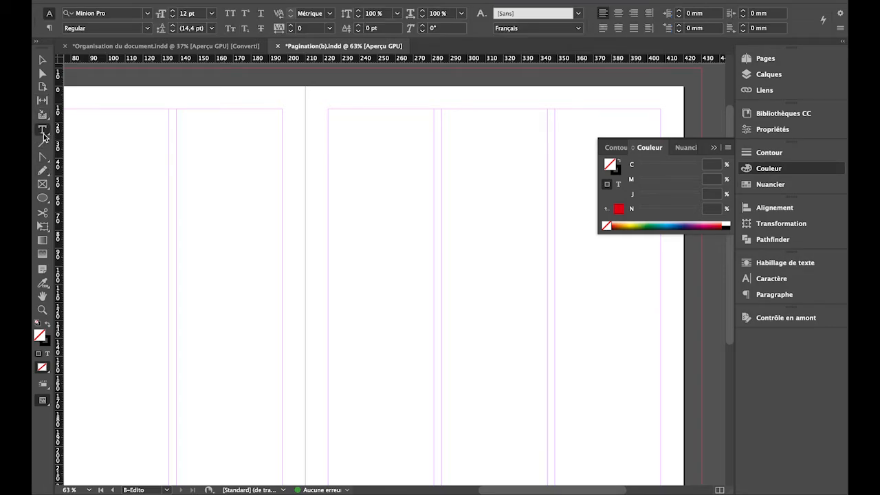
{"action": "left_click_drag", "start_coordinate": [368, 125], "coordinate": [533, 174]}
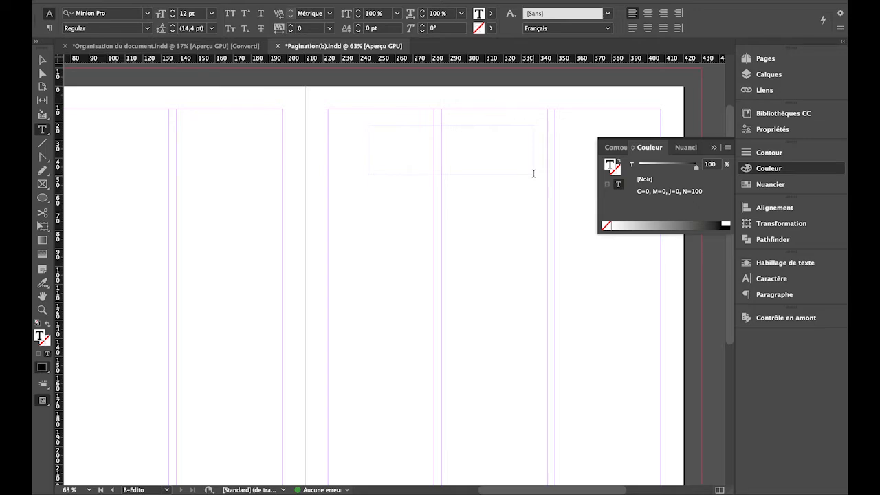
{"action": "type", "text": "MSI Mag"}
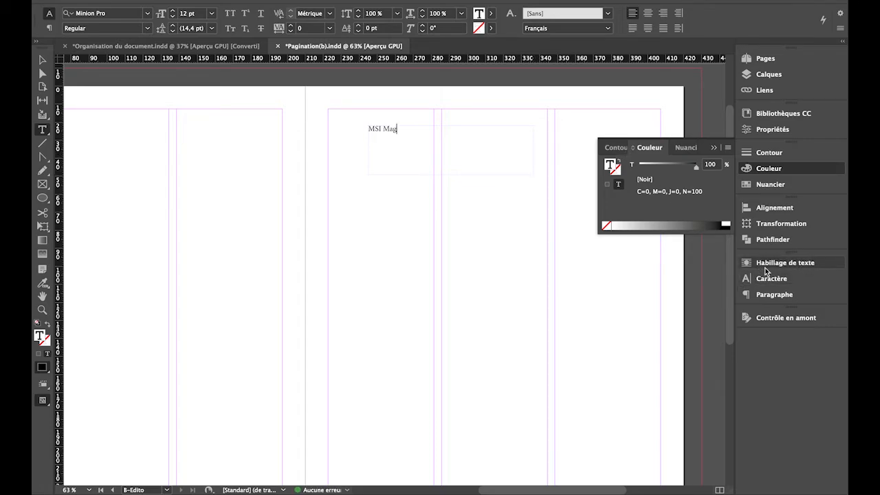
Right-align the MSI Mag paragraph and set the word MSI in Brain Flower (TT) at 36 pt
{"action": "left_click", "coordinate": [764, 297]}
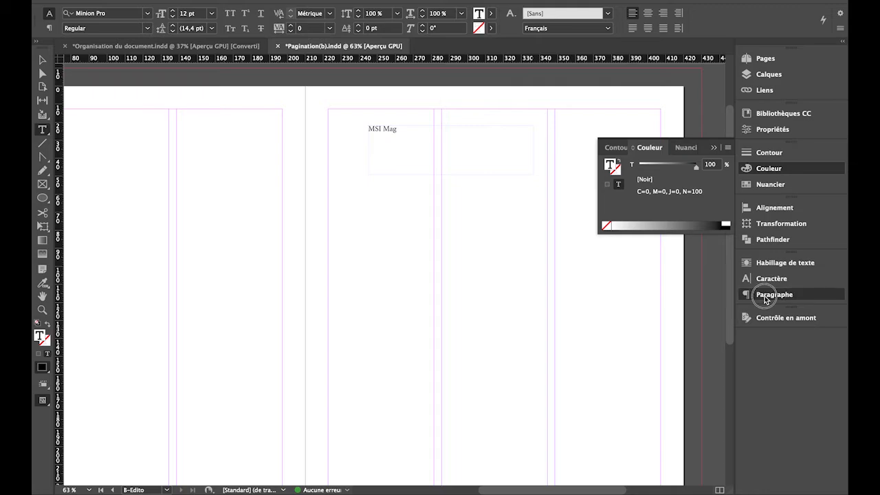
{"action": "left_click", "coordinate": [634, 277]}
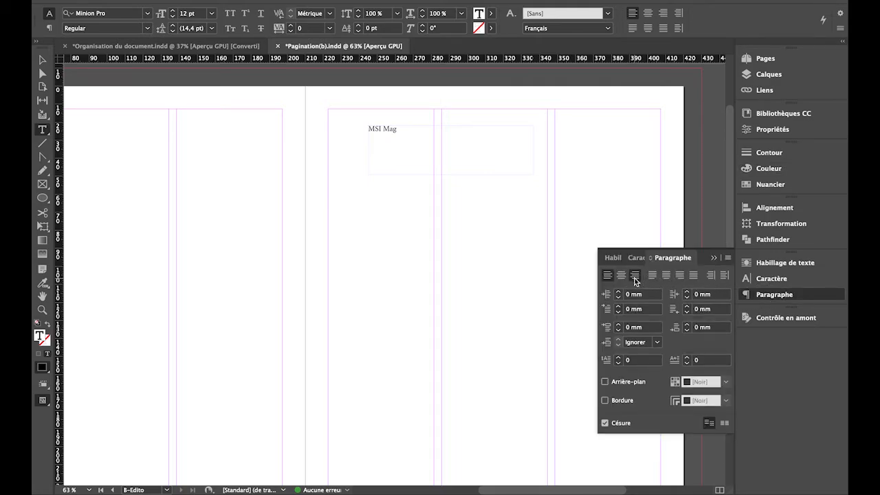
{"action": "double_click", "coordinate": [512, 130]}
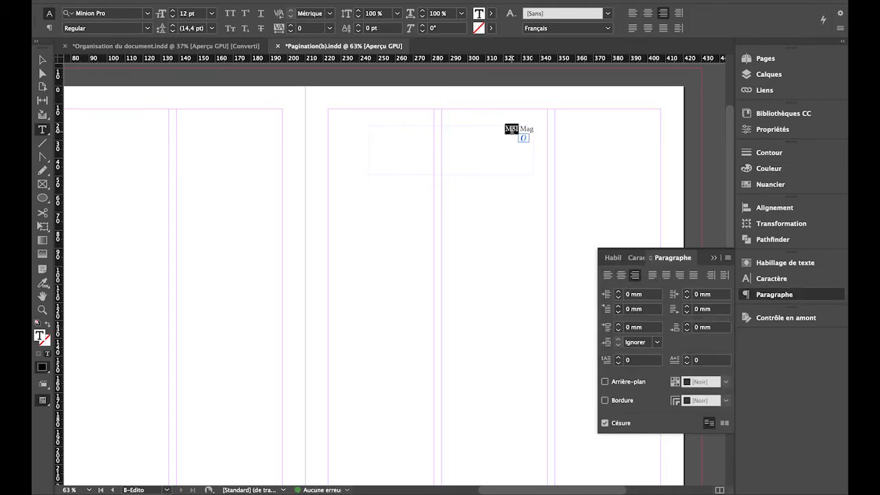
{"action": "left_click", "coordinate": [148, 14]}
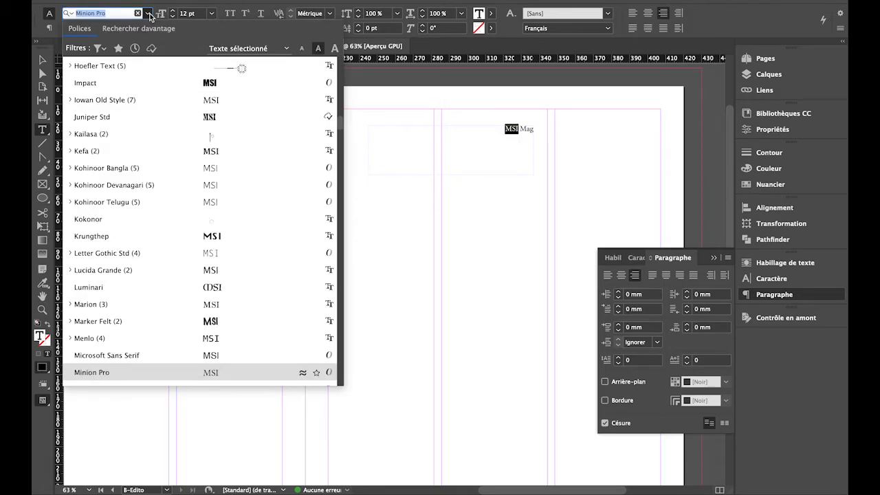
{"action": "type", "text": "brai"}
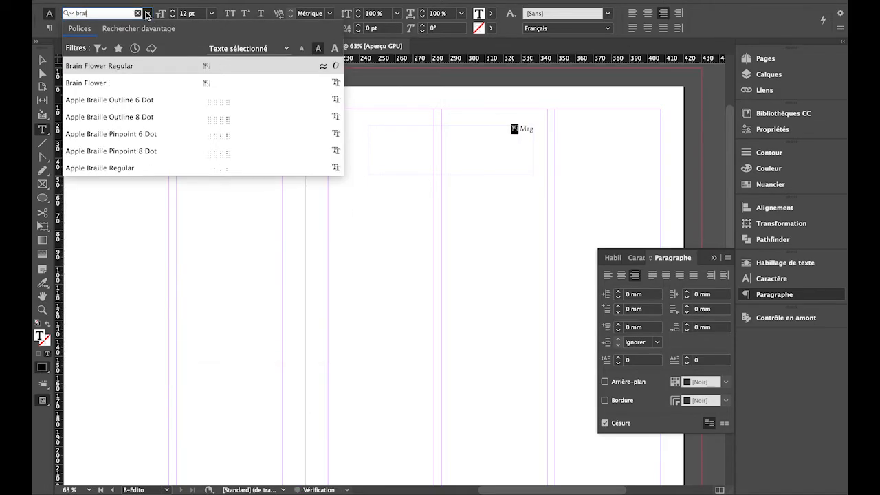
{"action": "left_click", "coordinate": [96, 83]}
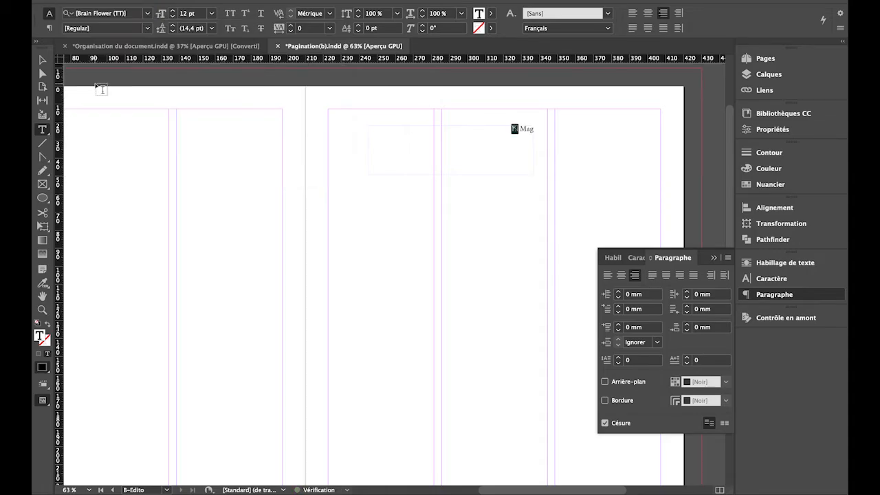
{"action": "left_click", "coordinate": [211, 14]}
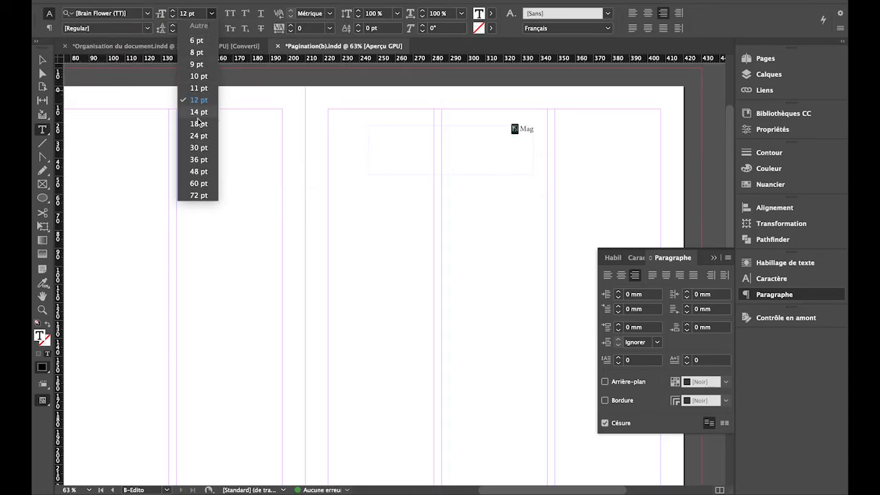
{"action": "left_click", "coordinate": [200, 160]}
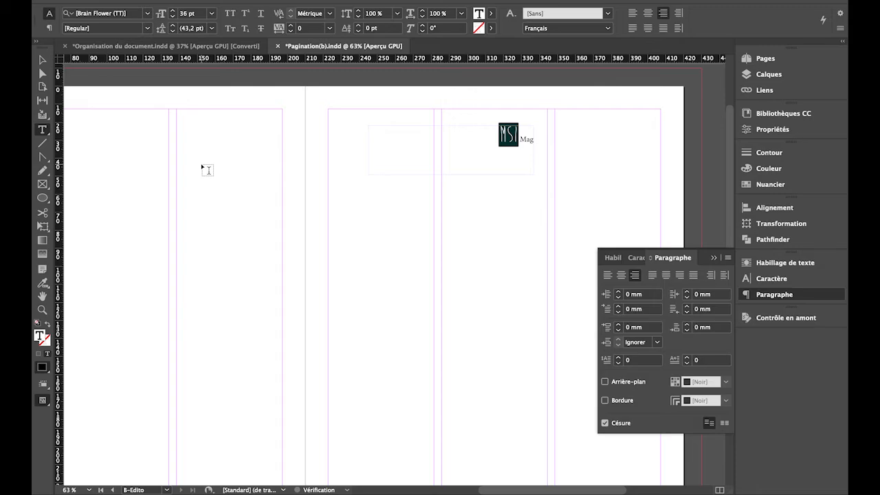
Set the word Mag in Futura Bold at 24 pt
{"action": "left_click", "coordinate": [523, 139]}
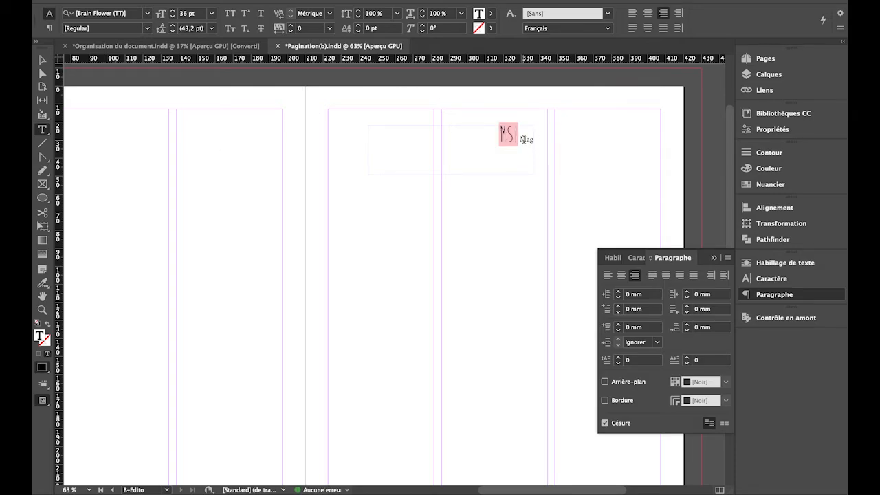
{"action": "double_click", "coordinate": [524, 139]}
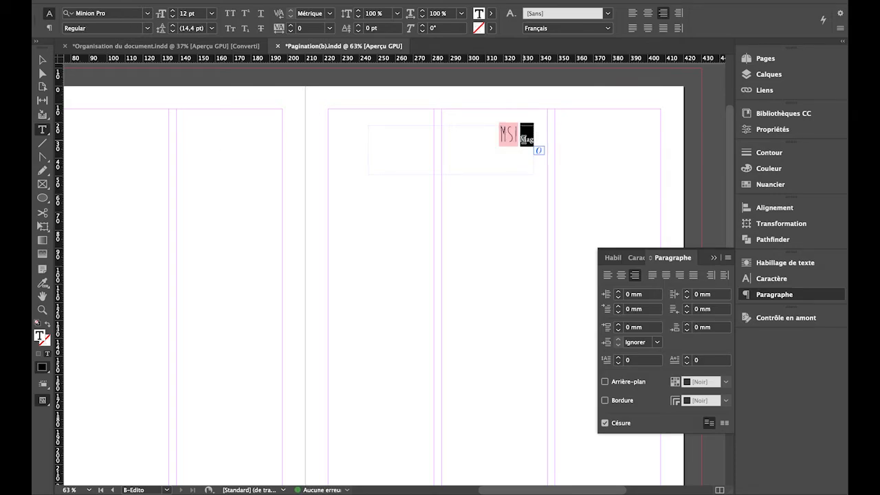
{"action": "left_click", "coordinate": [147, 14]}
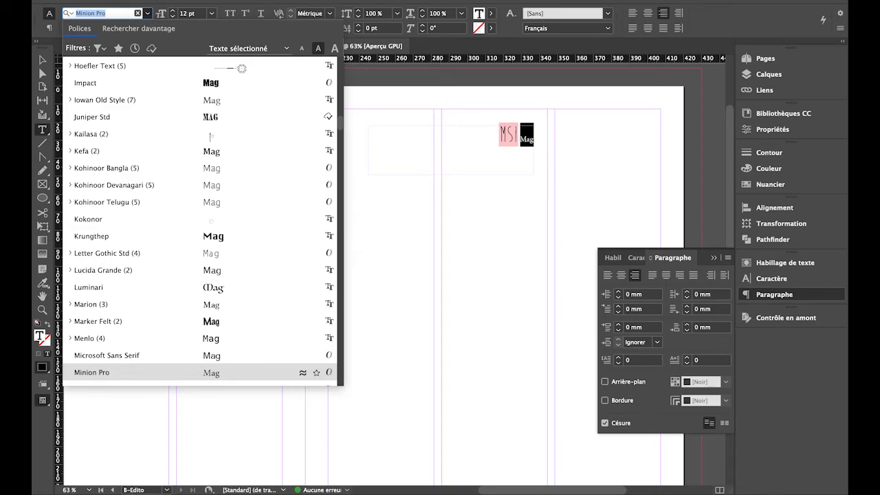
{"action": "type", "text": "futur"}
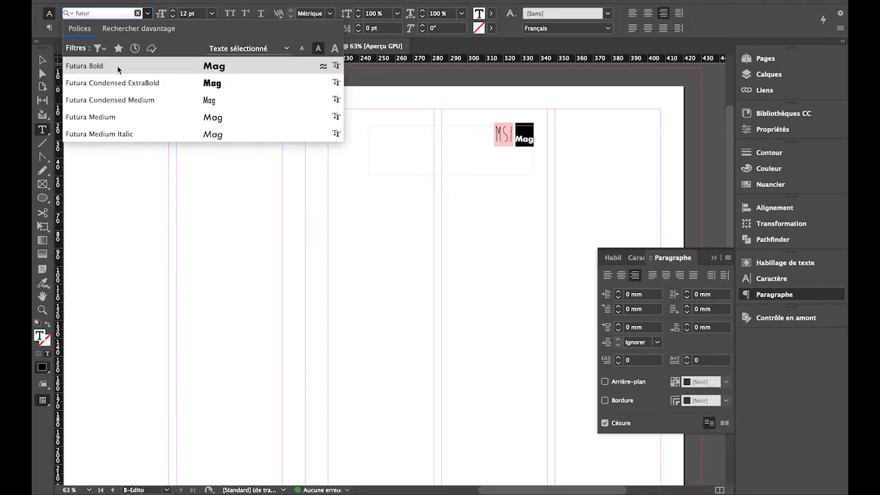
{"action": "left_click", "coordinate": [116, 69]}
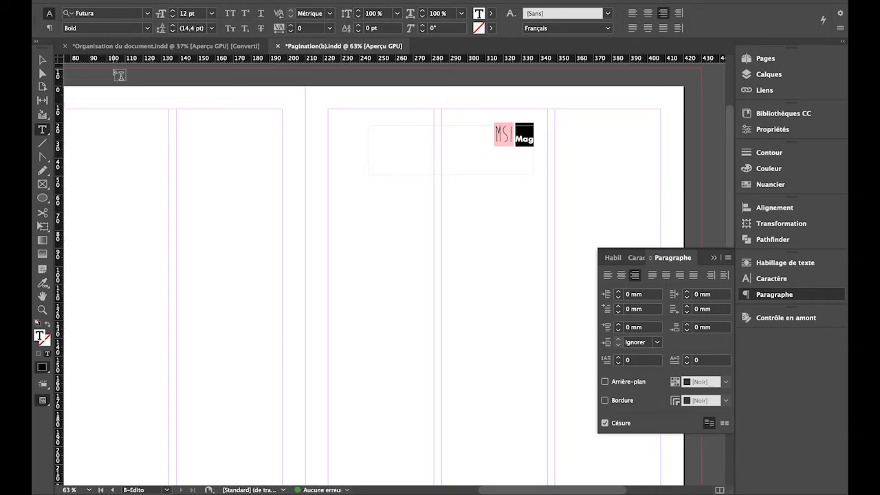
{"action": "left_click", "coordinate": [211, 13]}
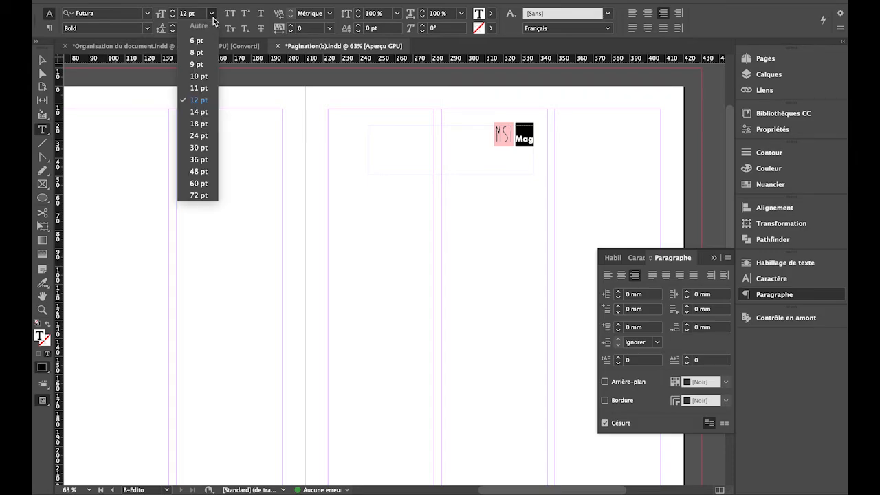
{"action": "left_click", "coordinate": [213, 133]}
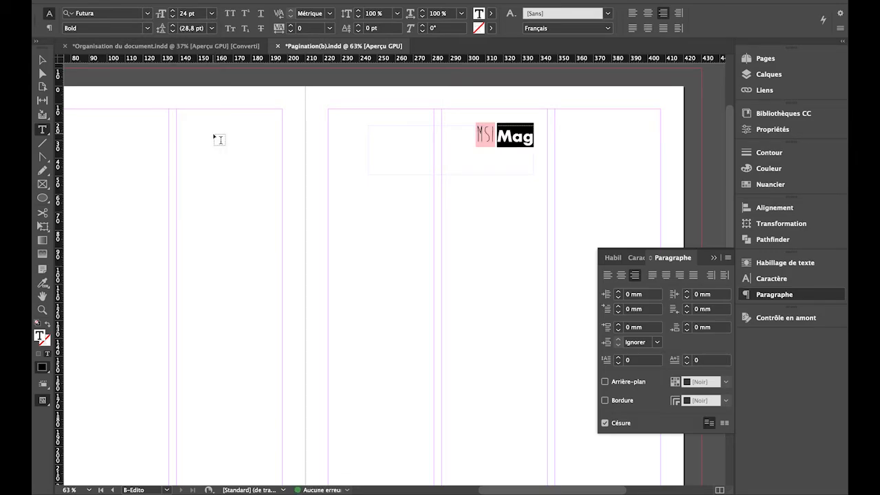
Colour the whole MSI Mag text red with C 0, M 100, J 100, N 0
{"action": "left_click", "coordinate": [218, 139]}
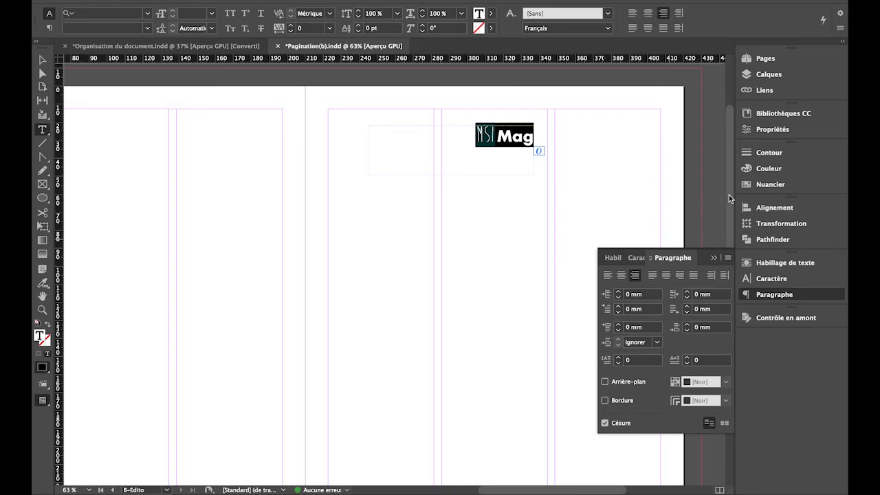
{"action": "left_click", "coordinate": [769, 168]}
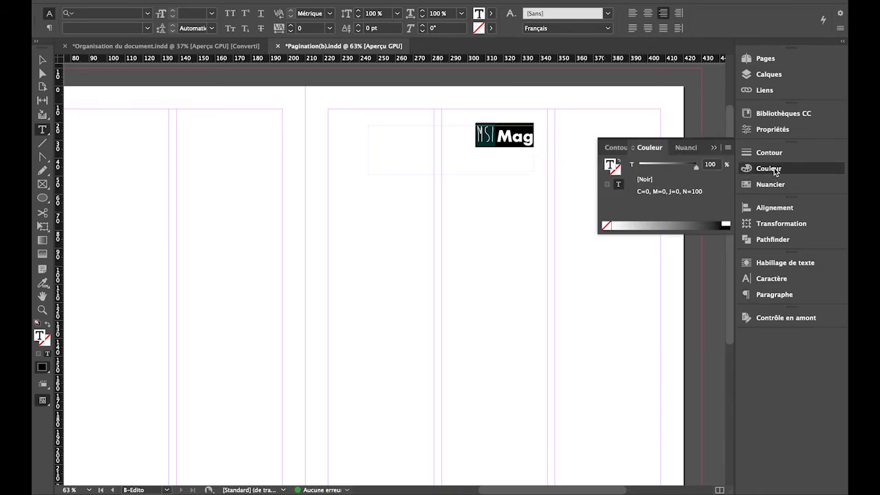
{"action": "double_click", "coordinate": [611, 169]}
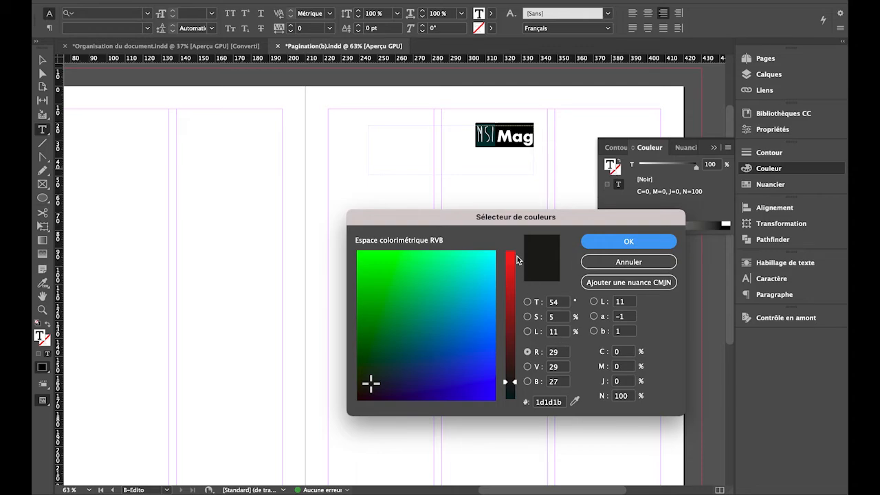
{"action": "left_click", "coordinate": [509, 256]}
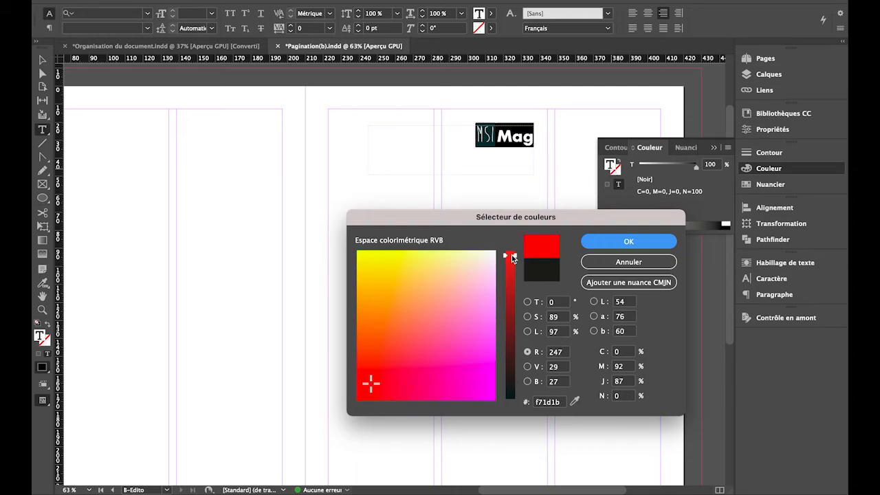
{"action": "double_click", "coordinate": [621, 366]}
{"action": "type", "text": "1"}
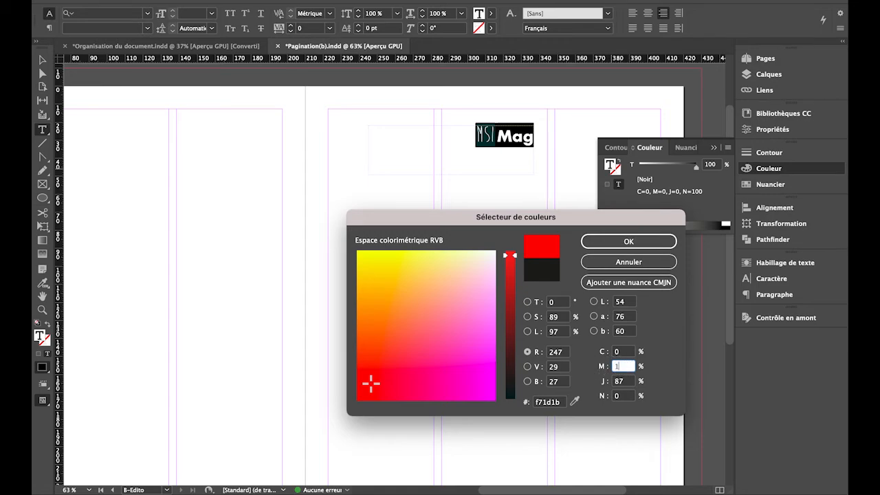
{"action": "type", "text": "00"}
{"action": "key", "text": "Tab"}
{"action": "type", "text": "1"}
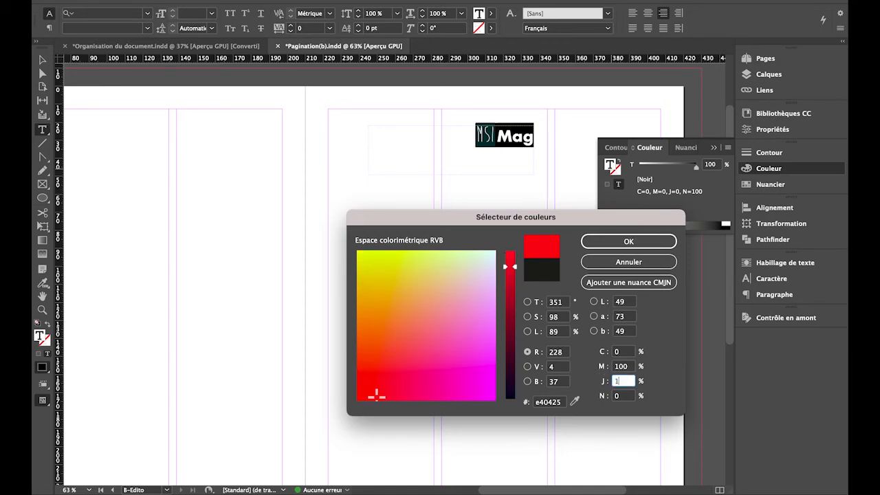
{"action": "type", "text": "00"}
{"action": "left_click", "coordinate": [637, 241]}
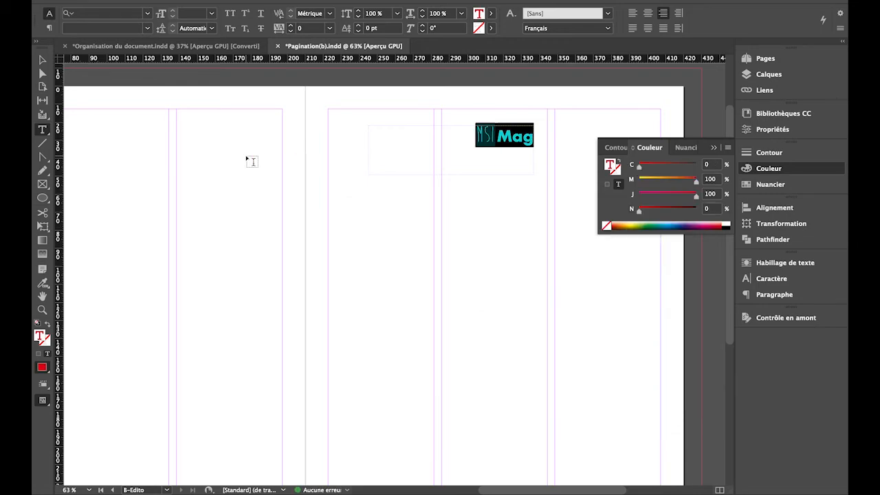
Fit the MSI Mag frame's height to its text and align the frame with the right-hand page's right margin
{"action": "left_click", "coordinate": [43, 60]}
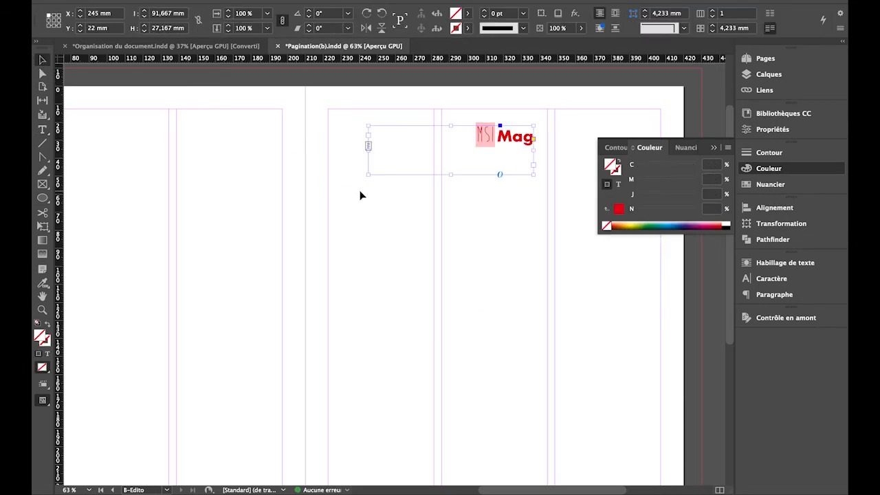
{"action": "double_click", "coordinate": [450, 174]}
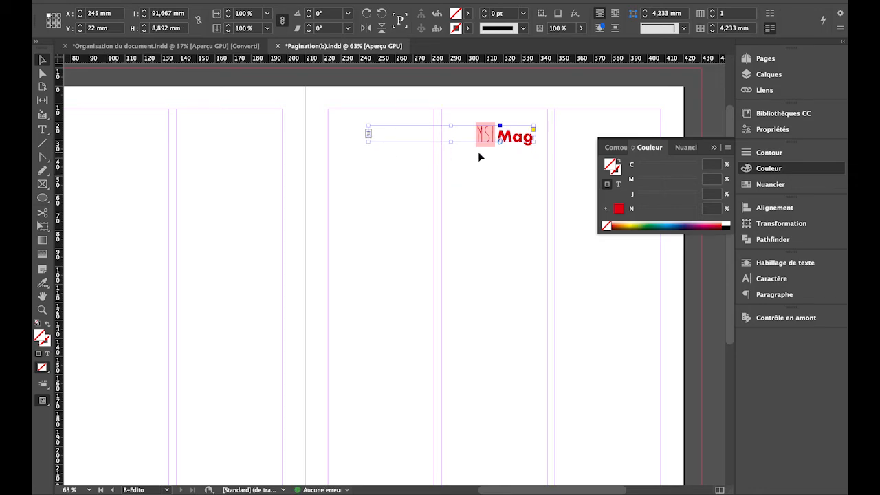
{"action": "left_click", "coordinate": [750, 209]}
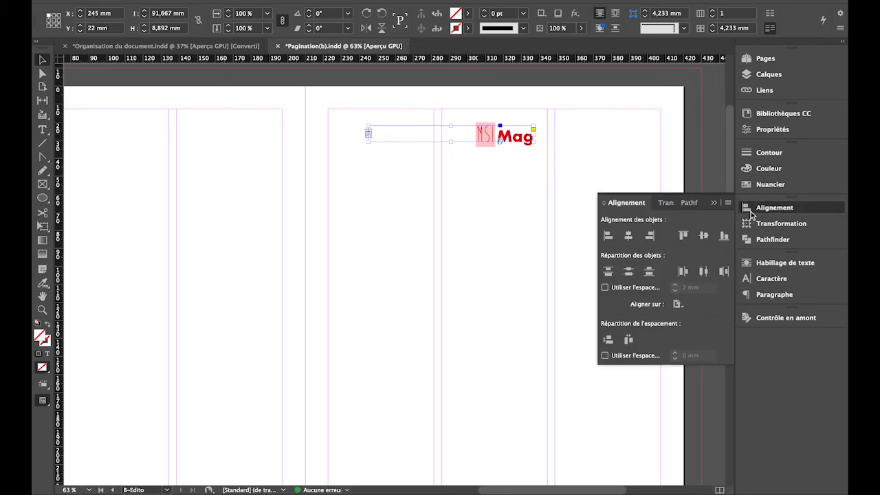
{"action": "left_click", "coordinate": [650, 236]}
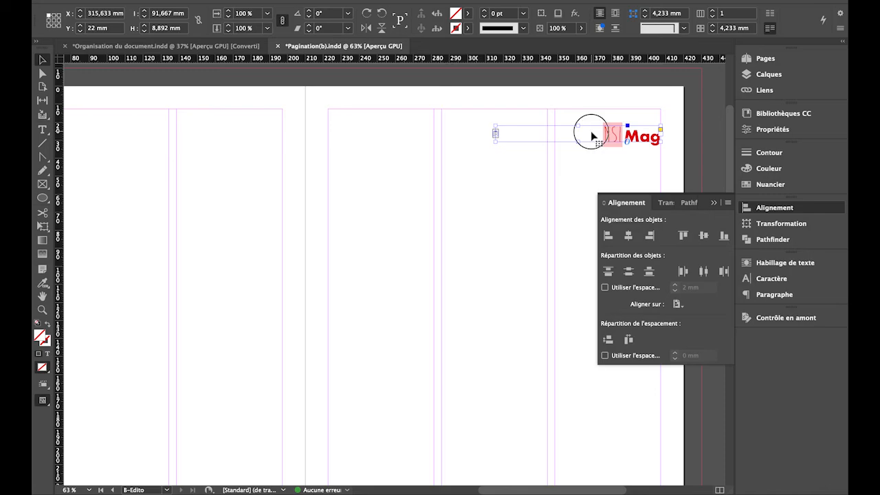
Move the MSI Mag frame up into the top margin at Y 3.75 mm, and preview the whole spread without guides
{"action": "key", "text": "shift+Up"}
{"action": "key", "text": "shift+Up"}
{"action": "key", "text": "shift+Up"}
{"action": "key", "text": "shift+Up"}
{"action": "key", "text": "shift+Up"}
{"action": "key", "text": "shift+Up"}
{"action": "key", "text": "shift+Up"}
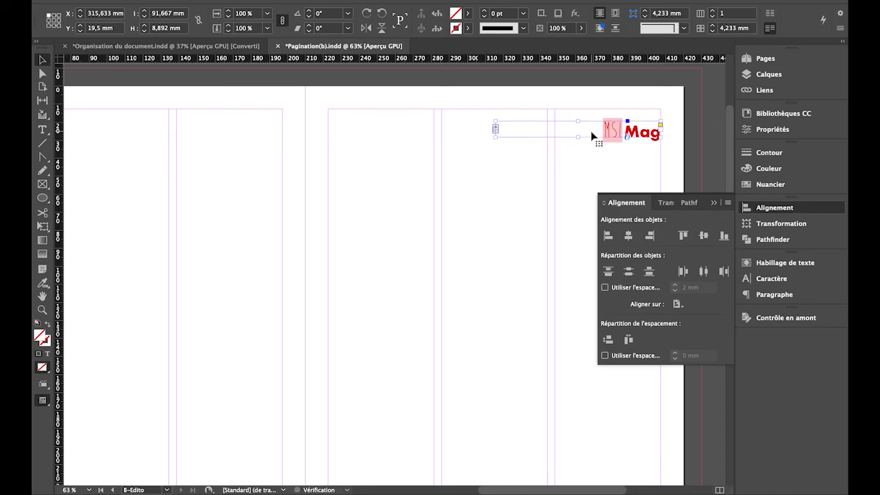
{"action": "key", "text": "Up"}
{"action": "key", "text": "Up"}
{"action": "key", "text": "Up"}
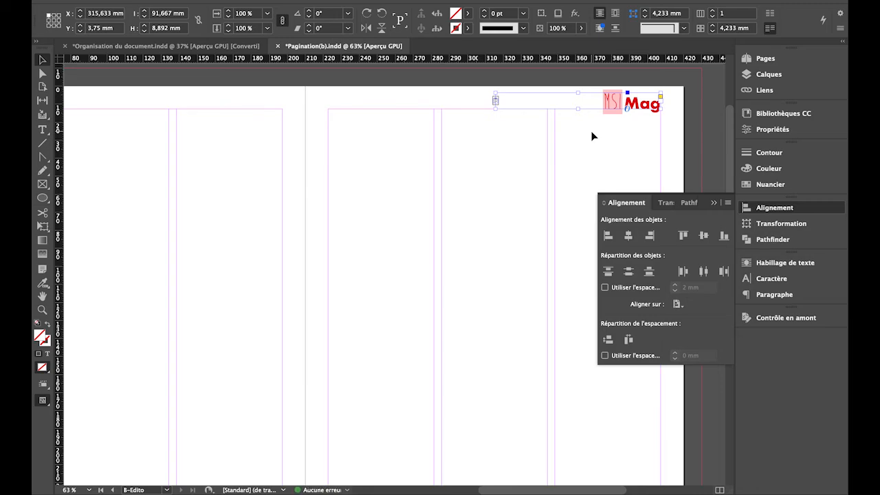
{"action": "left_click", "coordinate": [593, 133]}
{"action": "scroll", "coordinate": [595, 132], "scroll_direction": "down", "scroll_amount": 2}
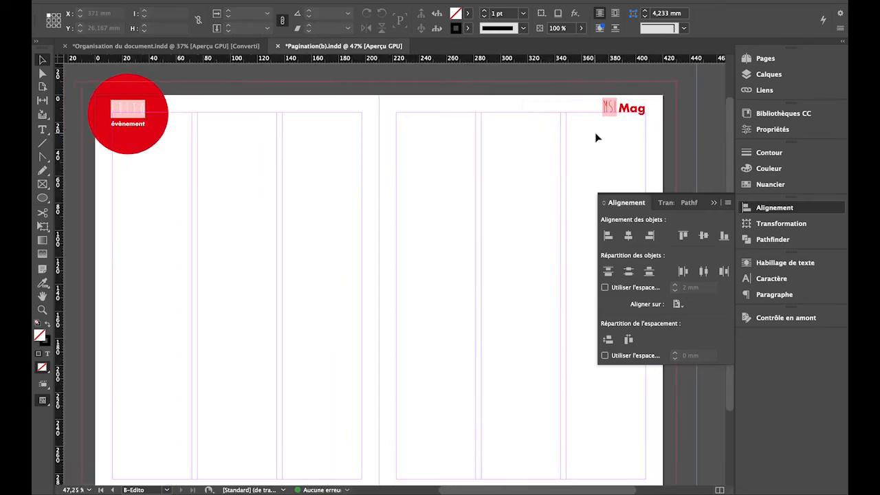
{"action": "scroll", "coordinate": [595, 135], "scroll_direction": "down", "scroll_amount": 1}
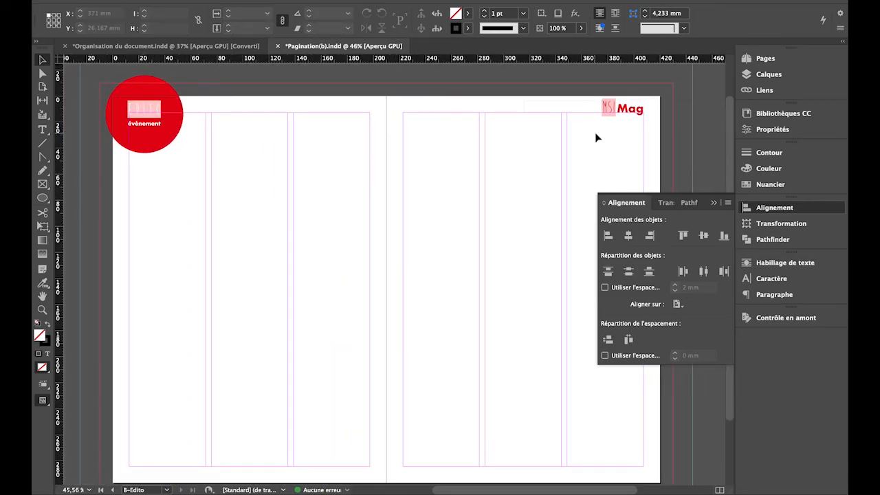
{"action": "key", "text": "w"}
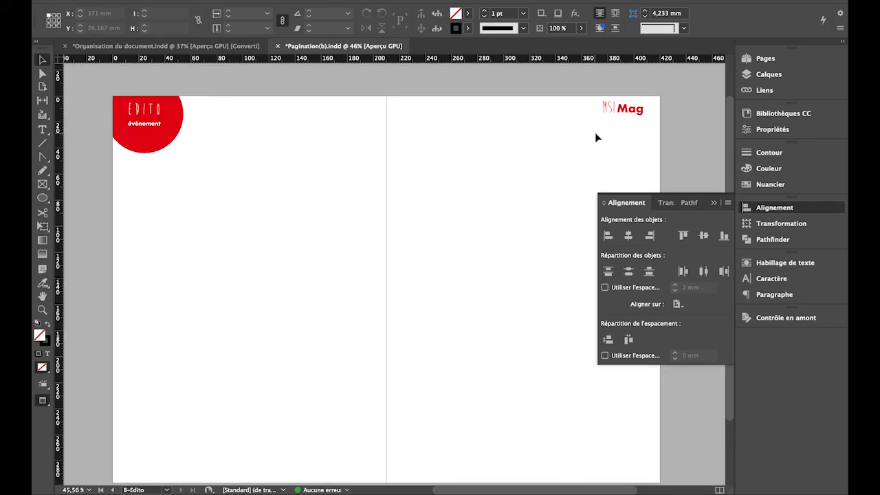
{"action": "key", "text": "w"}
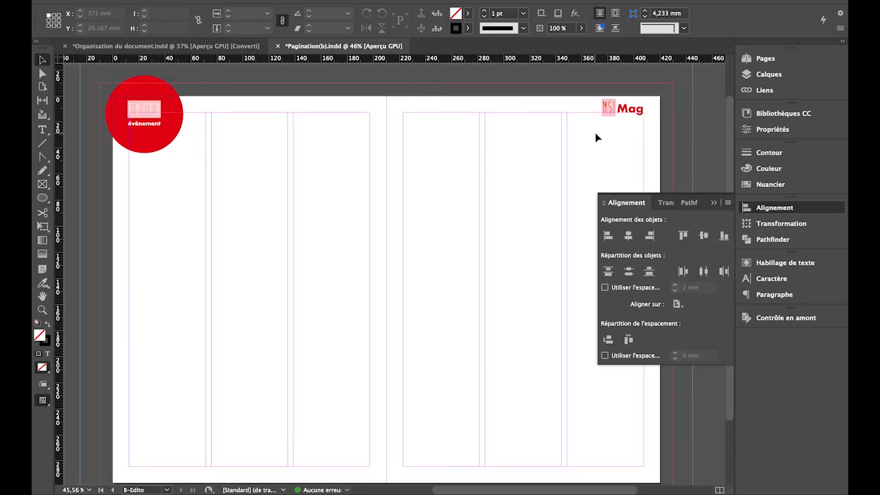
Compare pages 2-3 with the B-Edito master by opening each, and select the master's left page
{"action": "left_click", "coordinate": [766, 59]}
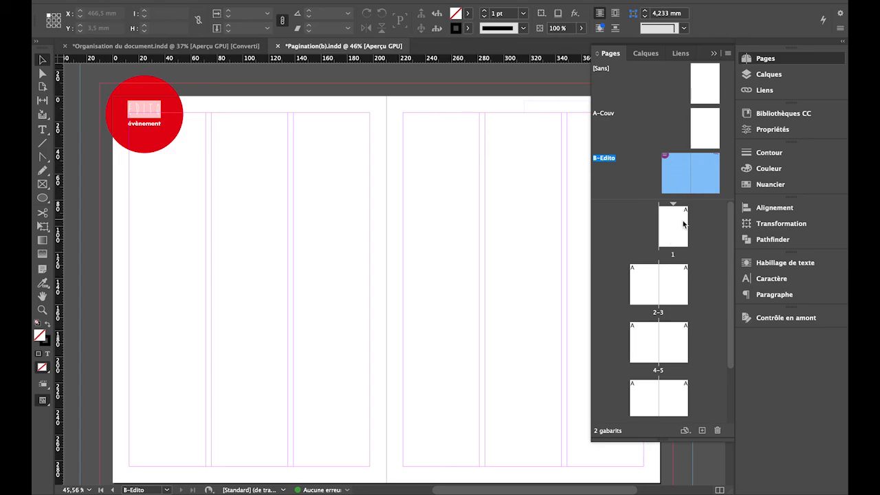
{"action": "left_click", "coordinate": [652, 287]}
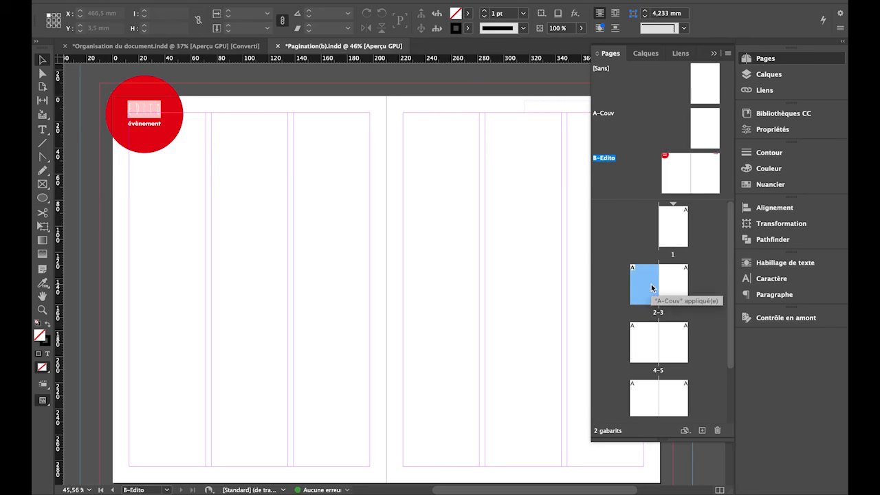
{"action": "double_click", "coordinate": [651, 288]}
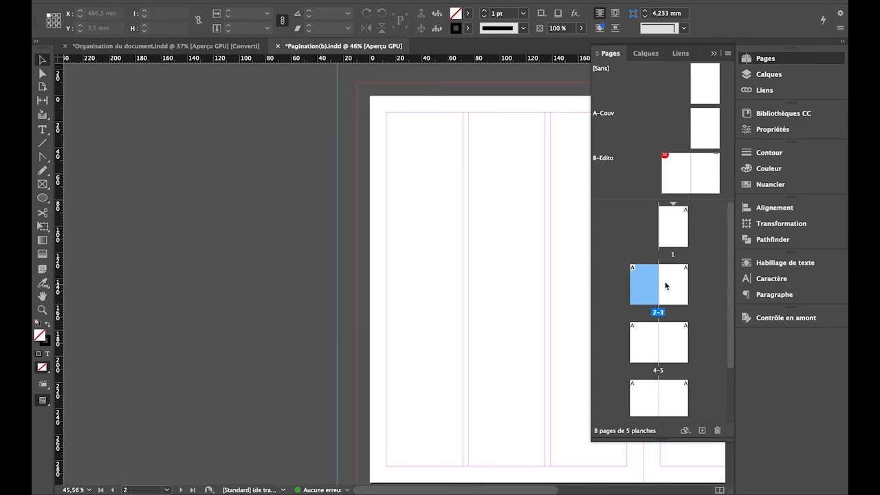
{"action": "double_click", "coordinate": [667, 285]}
{"action": "double_click", "coordinate": [675, 171]}
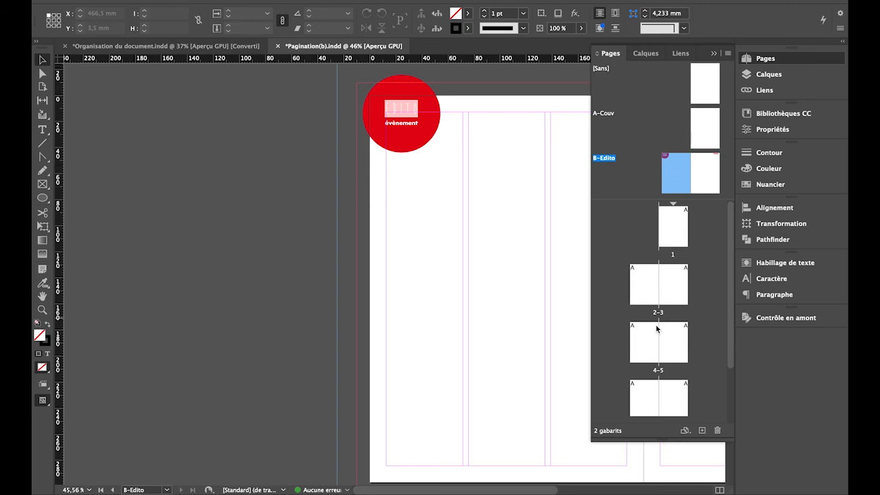
{"action": "left_click", "coordinate": [634, 287]}
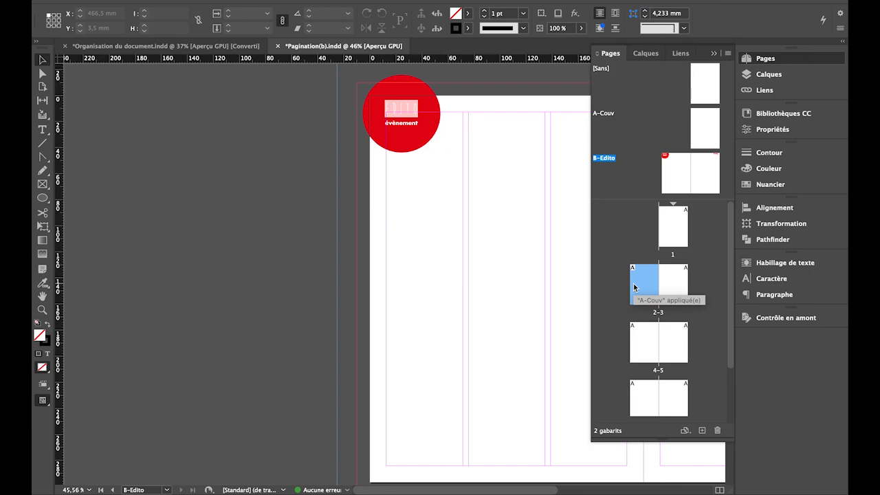
{"action": "left_click", "coordinate": [681, 166]}
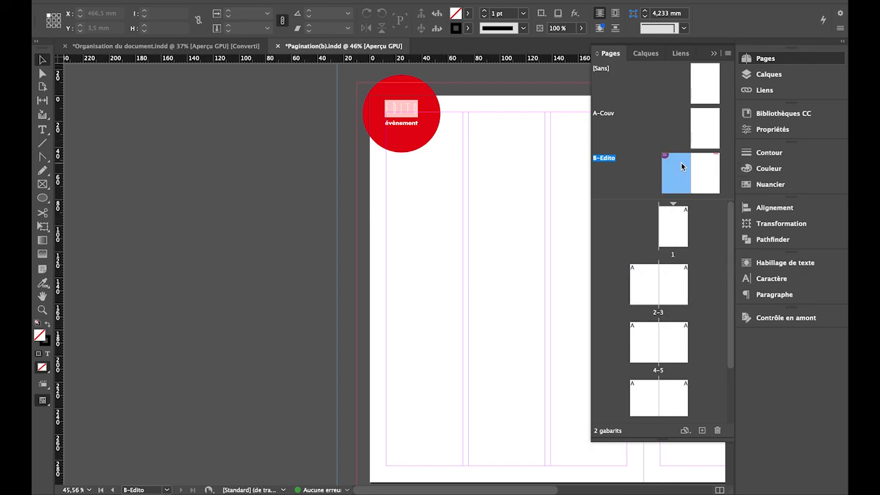